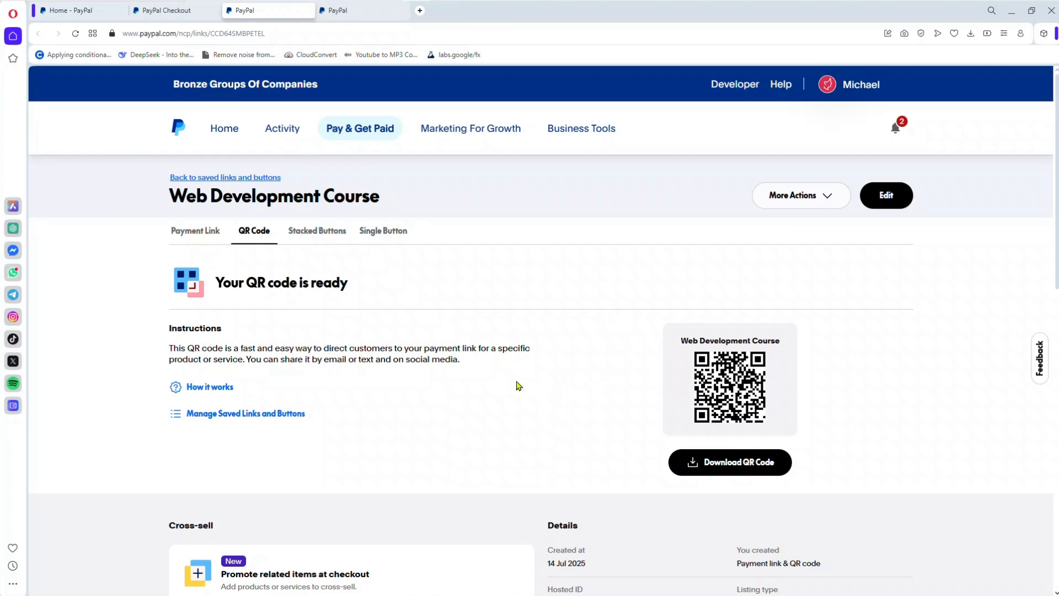
Step: Review the stacked buttons embed code, product details and preview for the Web Development Course
left_click(323, 237)
scroll(834, 382, "down", 8)
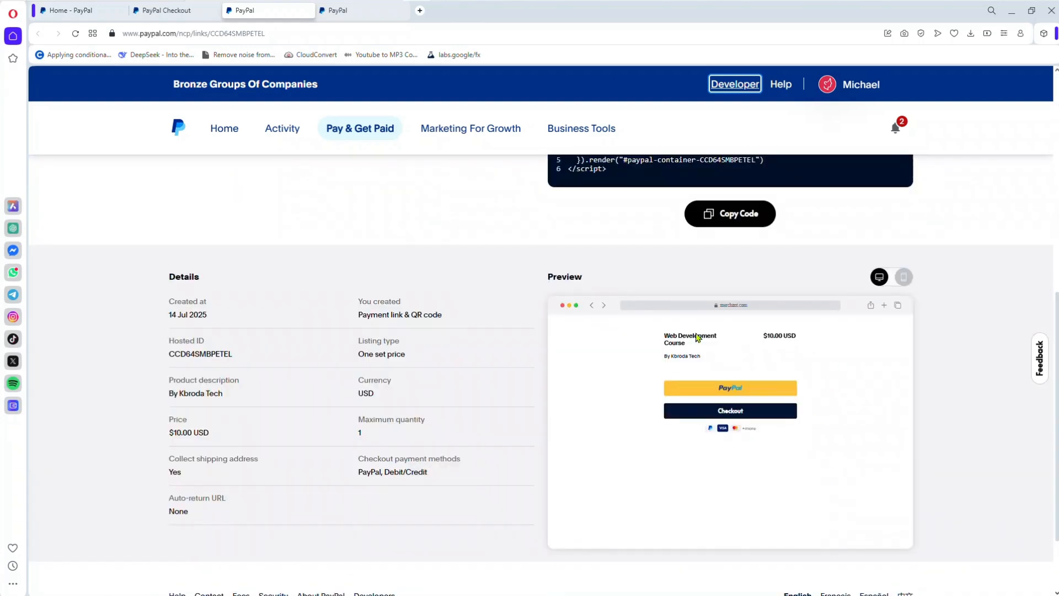
left_click_drag(1056, 331, 1057, 113)
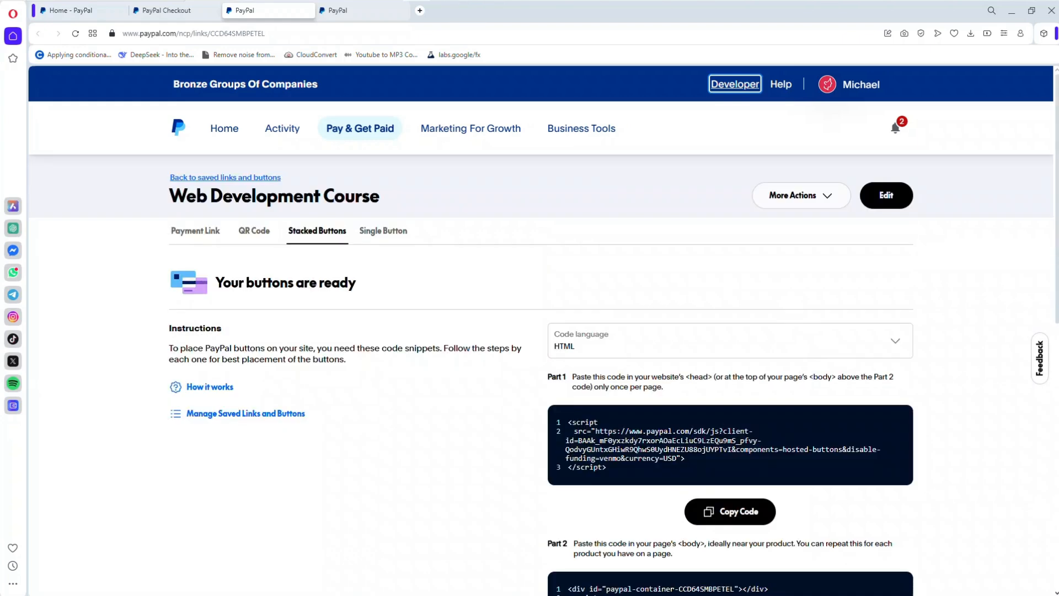
Step: Review the site payment setup page, the Web Development Course's payment link and its customer checkout page
left_click(181, 17)
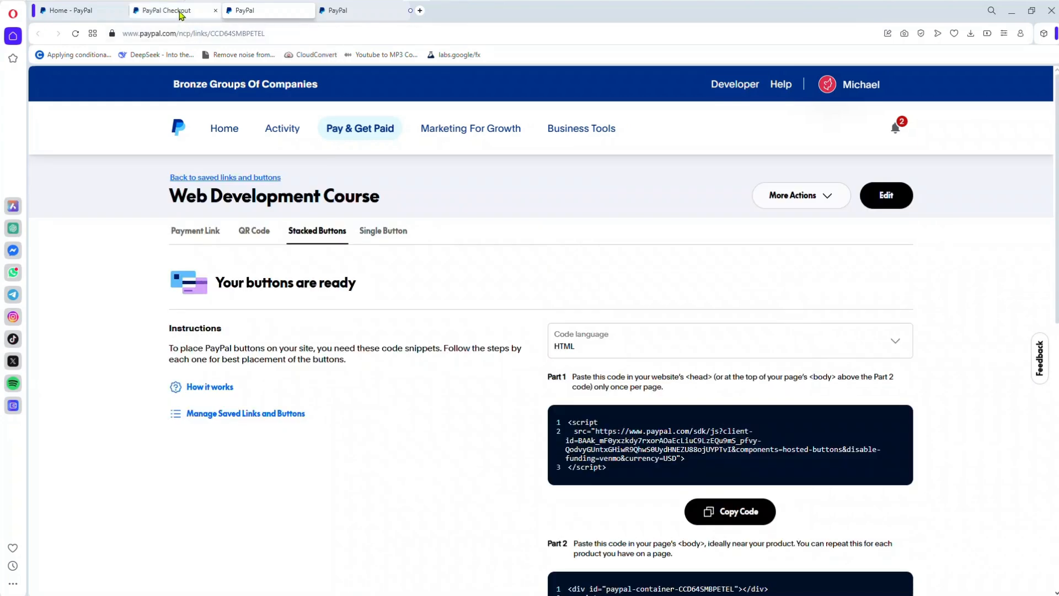
left_click(274, 13)
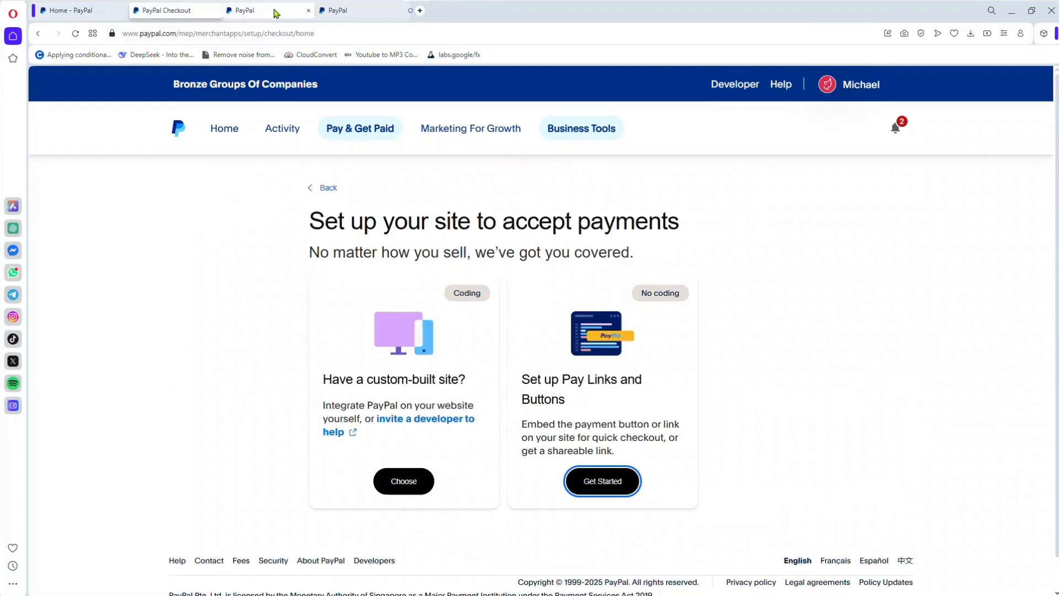
left_click(197, 231)
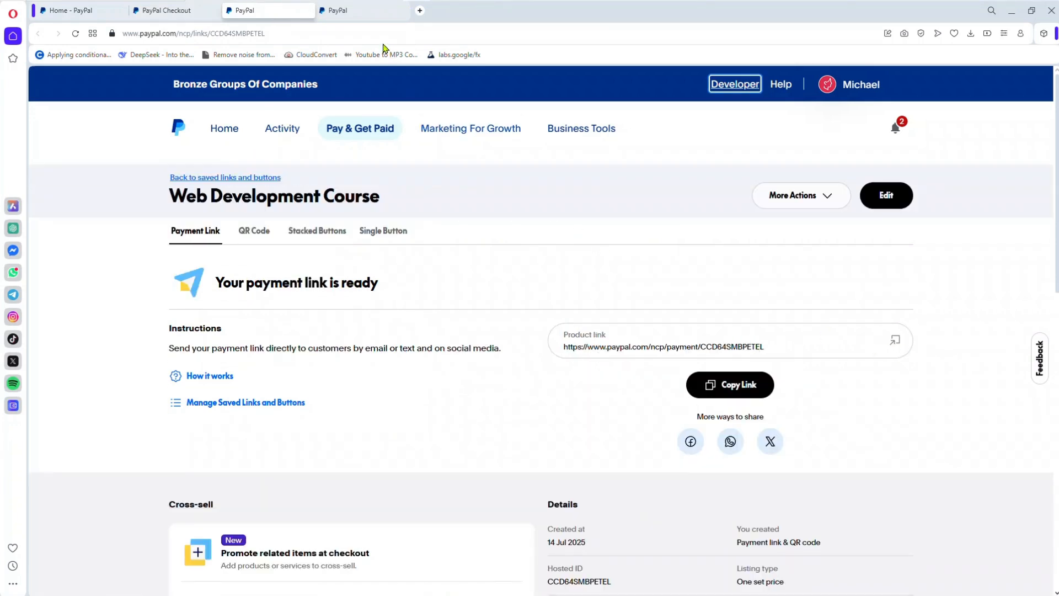
left_click(364, 15)
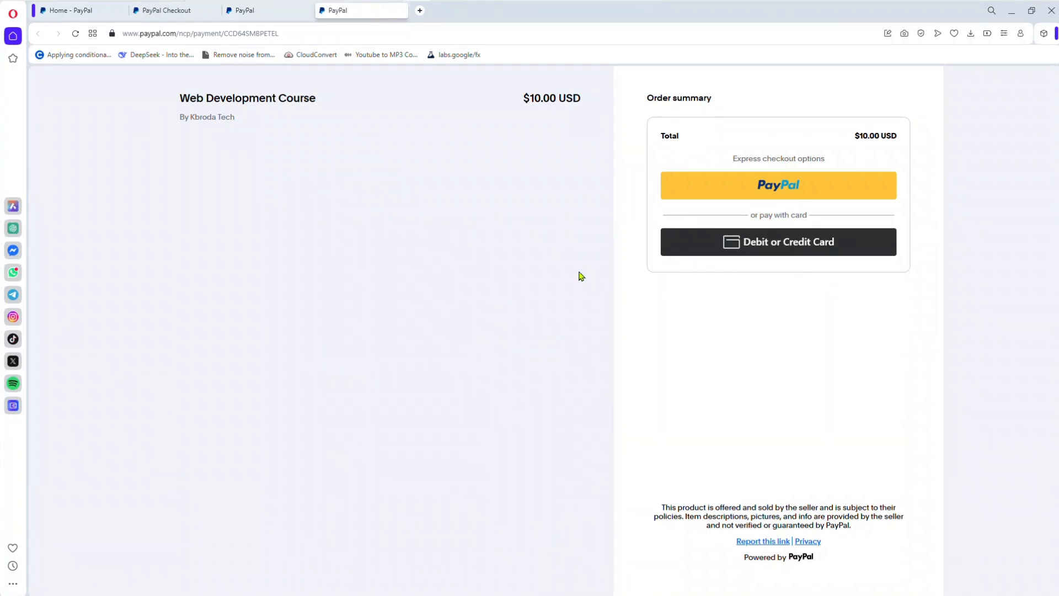
left_click(261, 12)
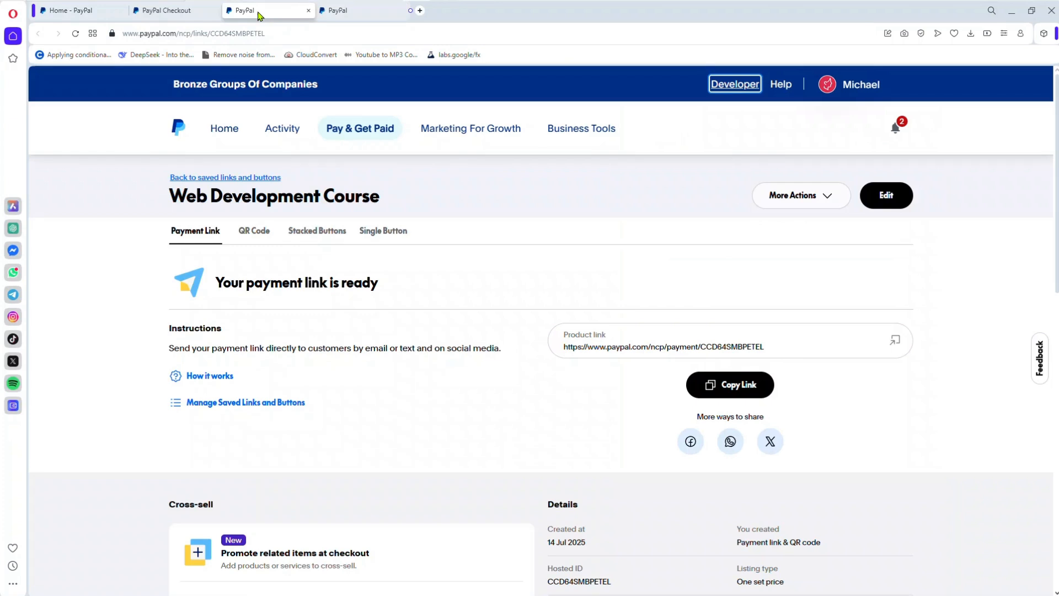
left_click(170, 14)
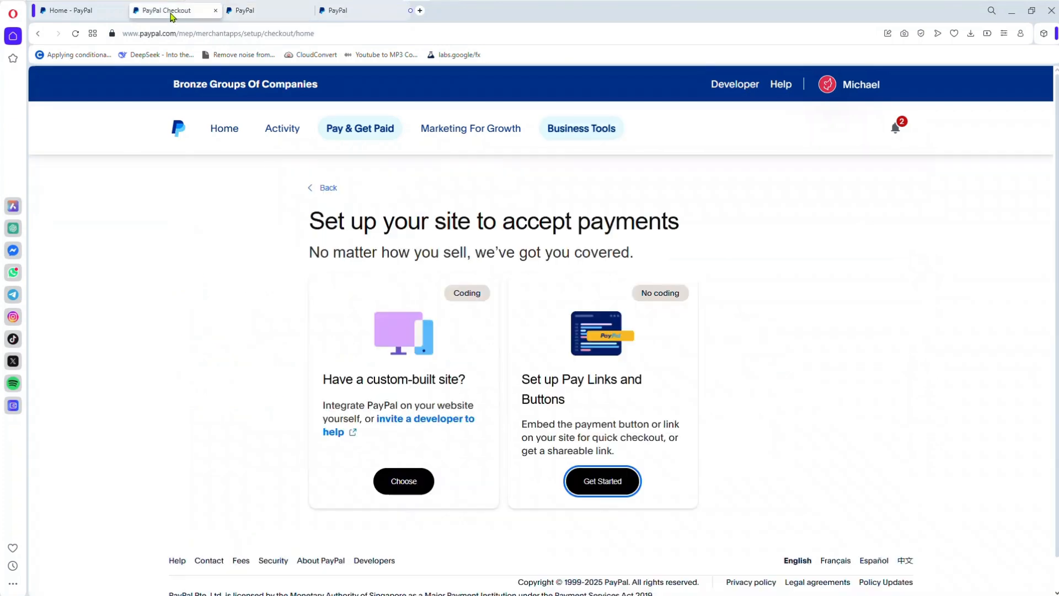
Step: Go from the dashboard to the online checkout setup and start a new no-coding payment link or button
left_click(75, 13)
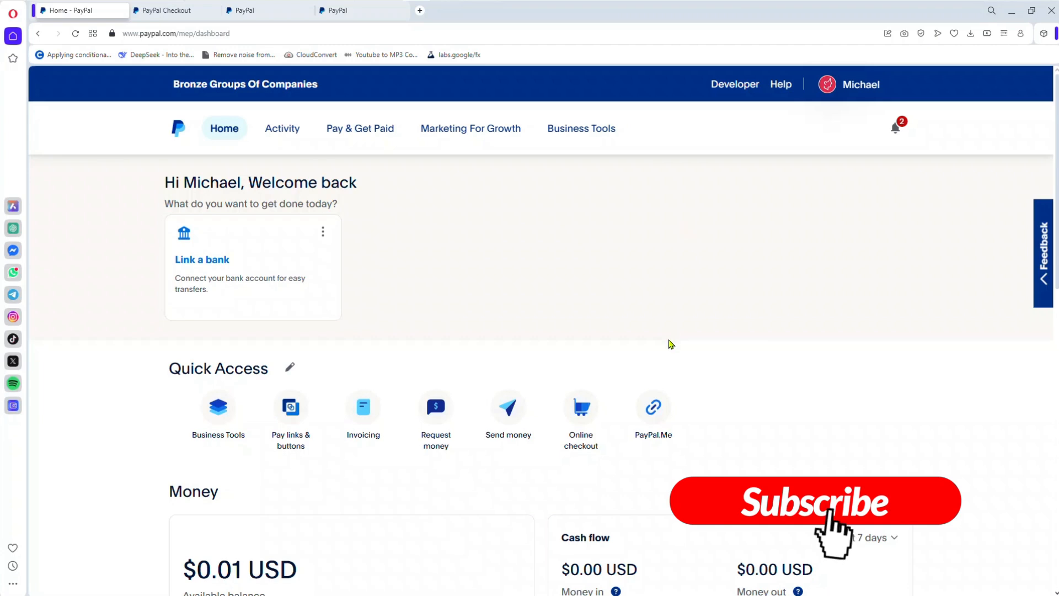
left_click(579, 417)
right_click(579, 417)
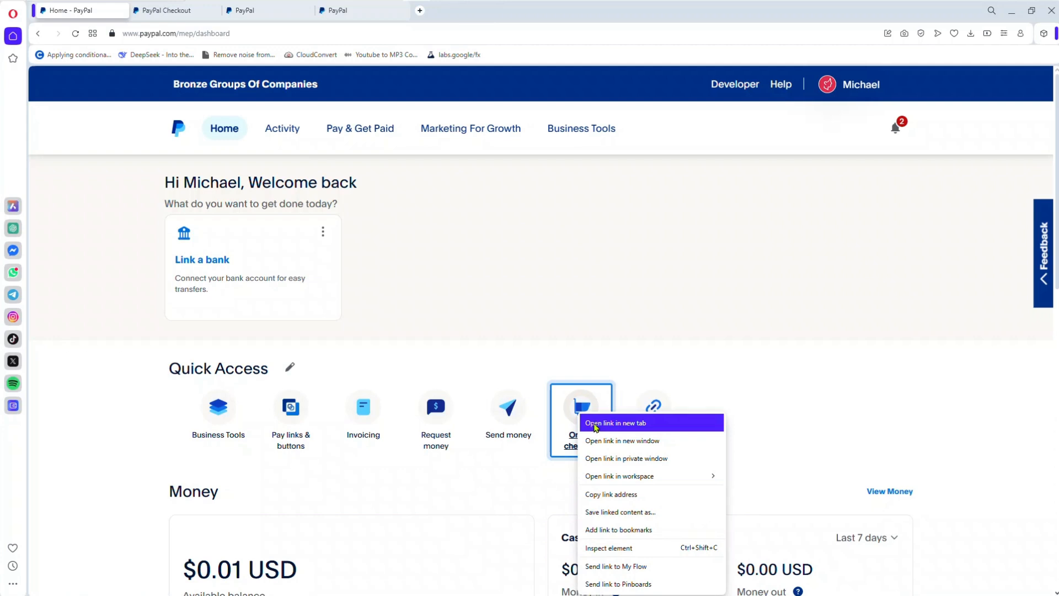
left_click(172, 12)
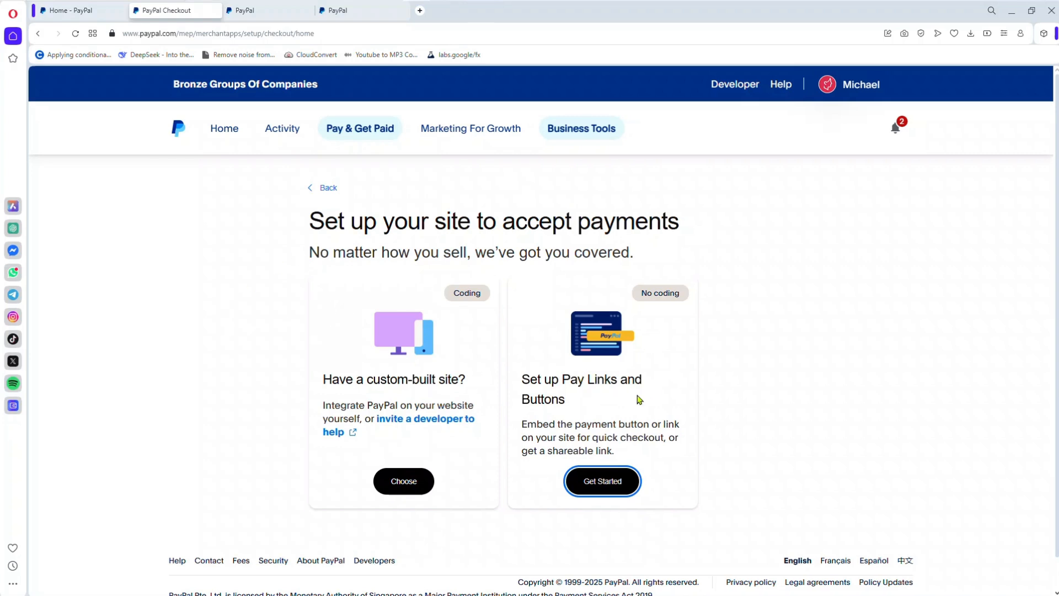
left_click(605, 480)
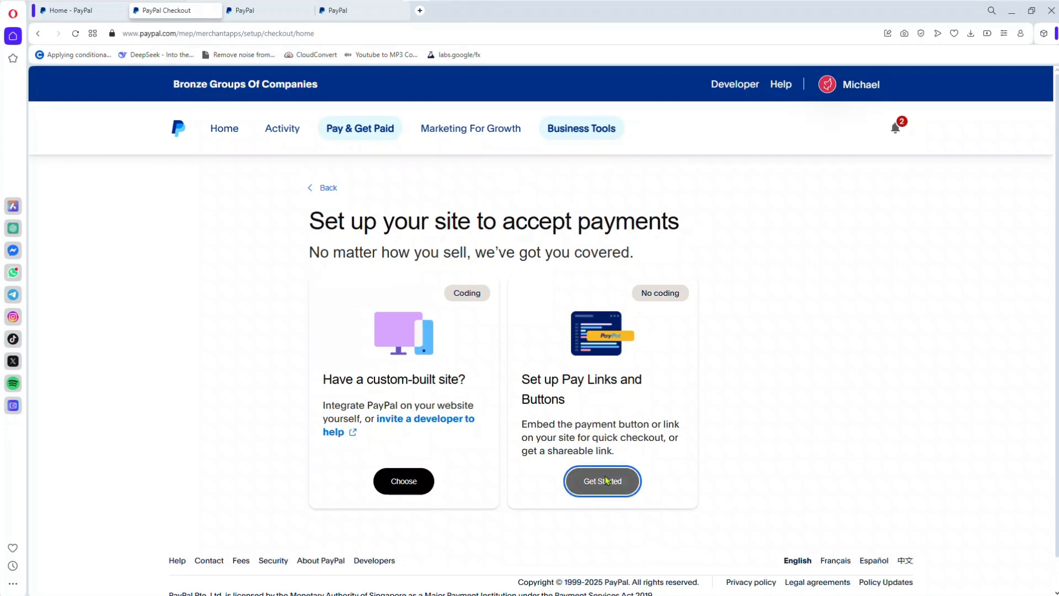
left_click(366, 14)
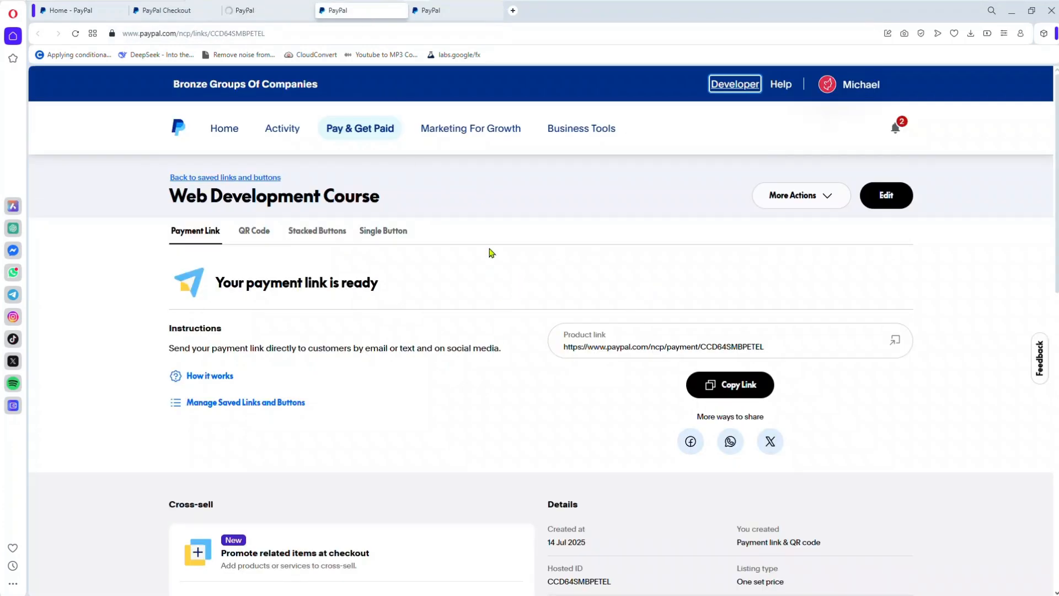
left_click(282, 12)
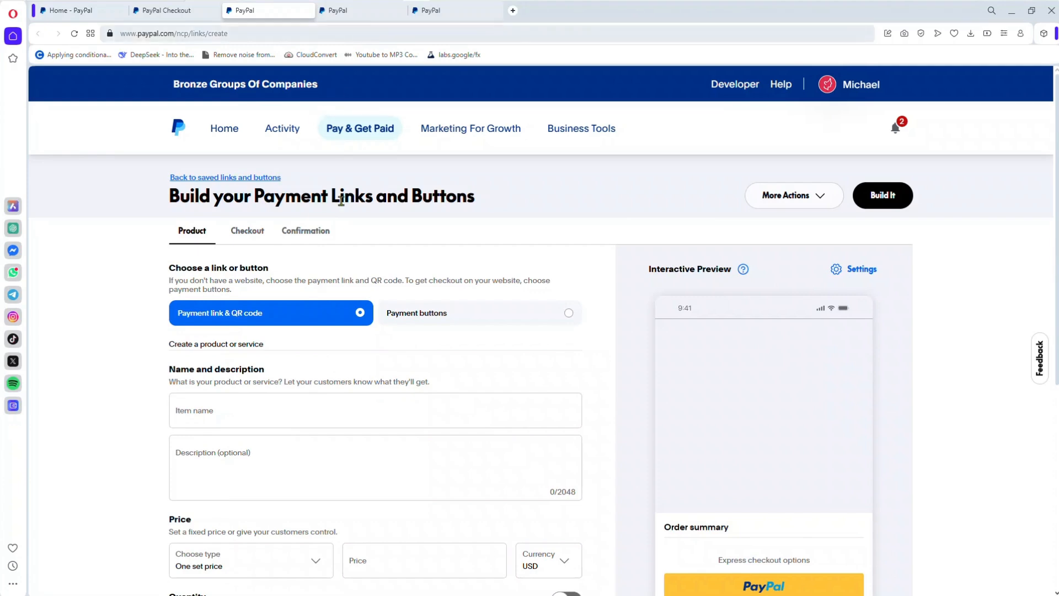
Step: Name the new payment link's item Web Development Course
left_click(289, 411)
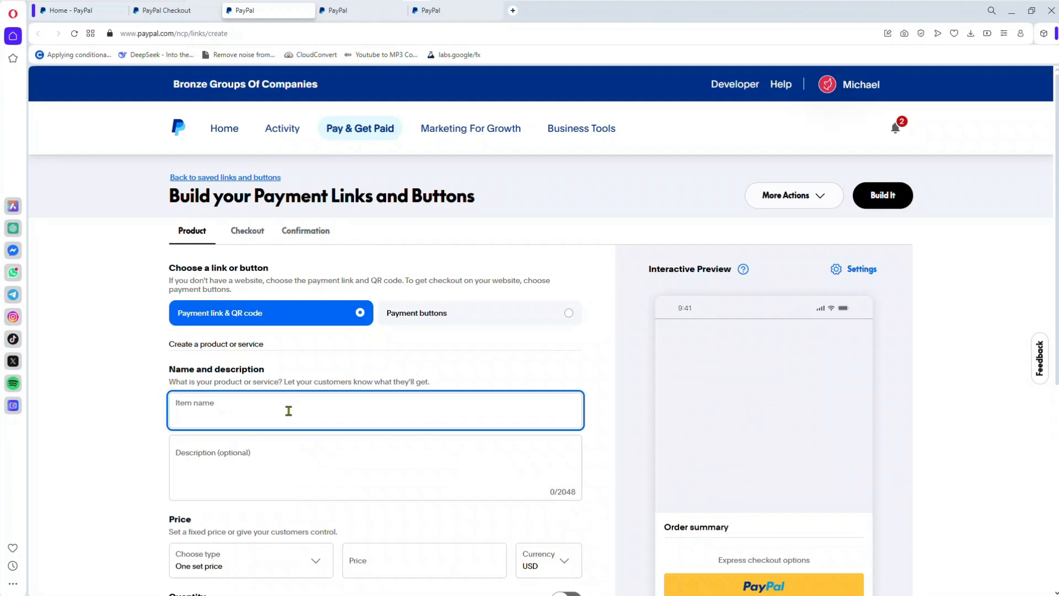
type("Web deve")
left_click(233, 401)
left_click(292, 445)
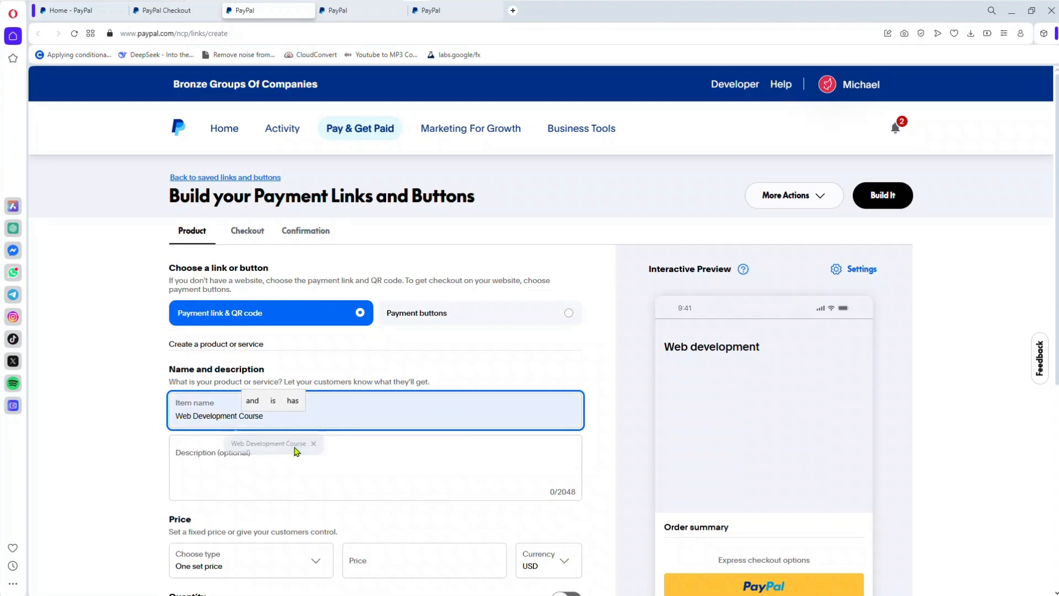
left_click(238, 453)
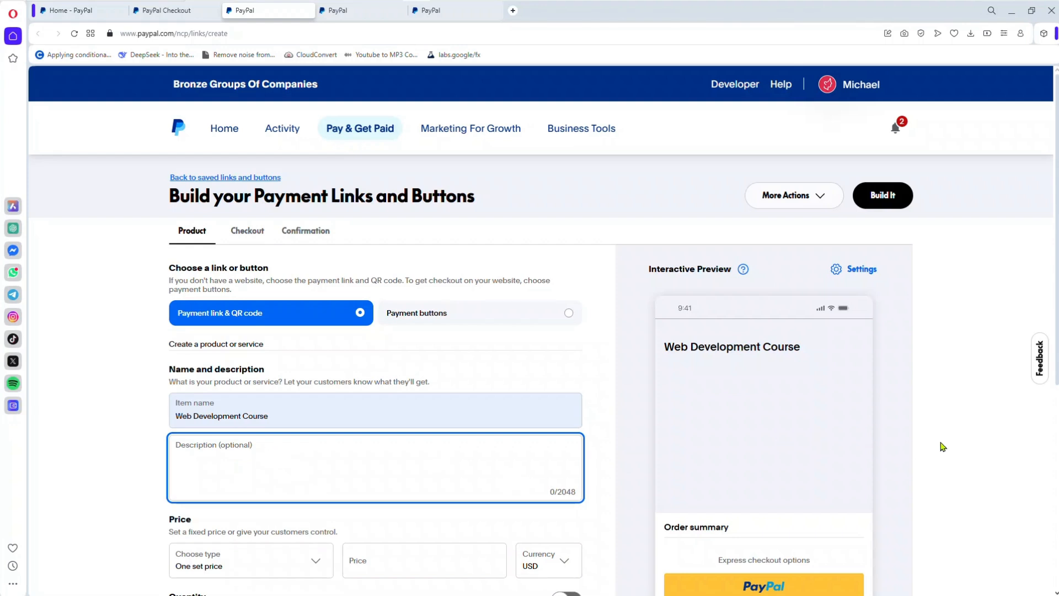
Step: Set the item's fixed price to 25, keeping USD as the currency
left_click(596, 393)
scroll(595, 394, "down", 1)
scroll(598, 393, "down", 3)
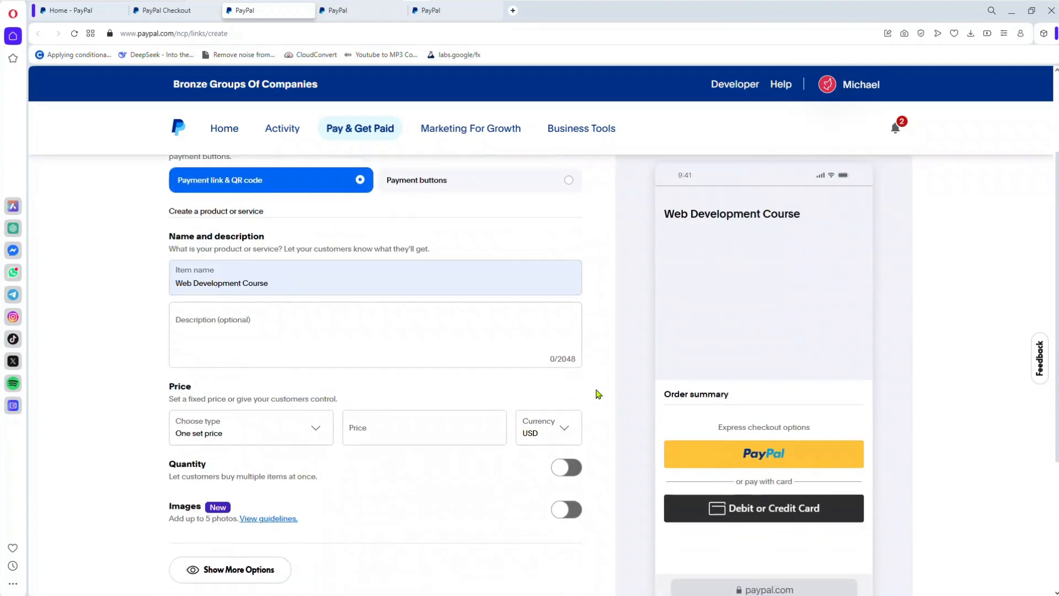
left_click(461, 346)
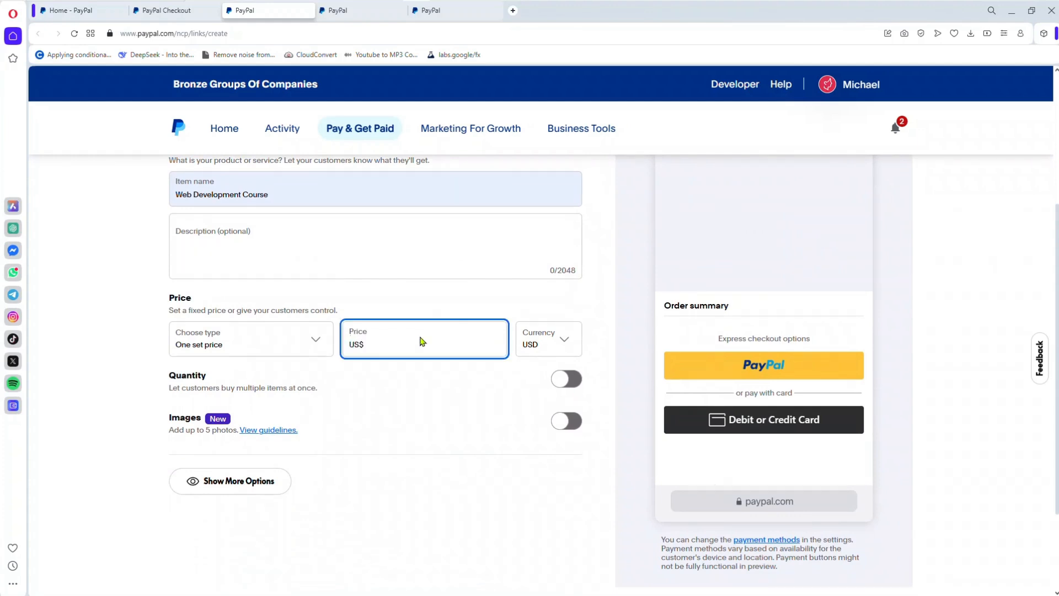
type("25")
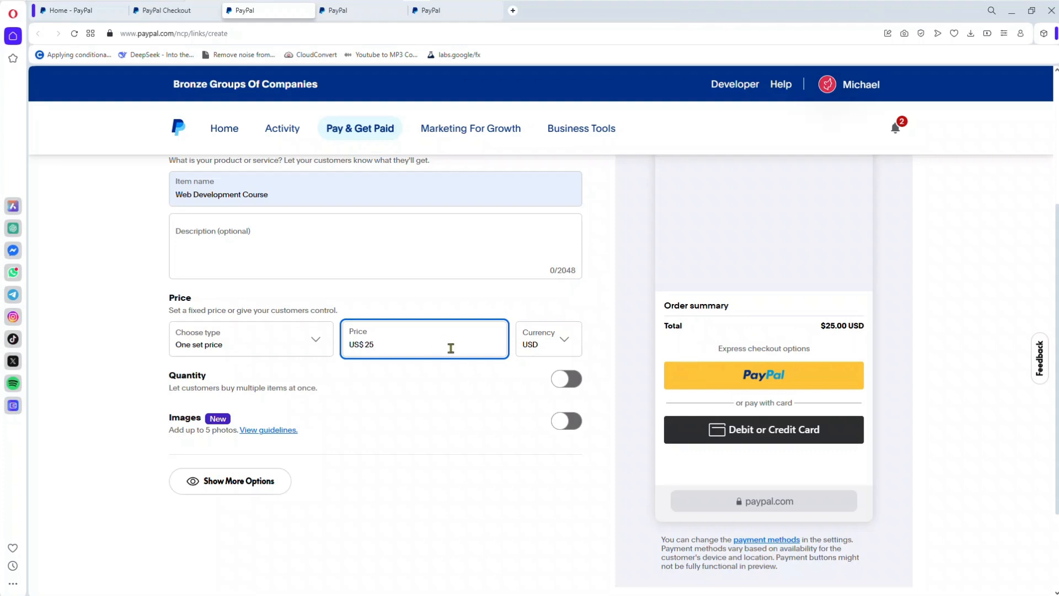
left_click(551, 347)
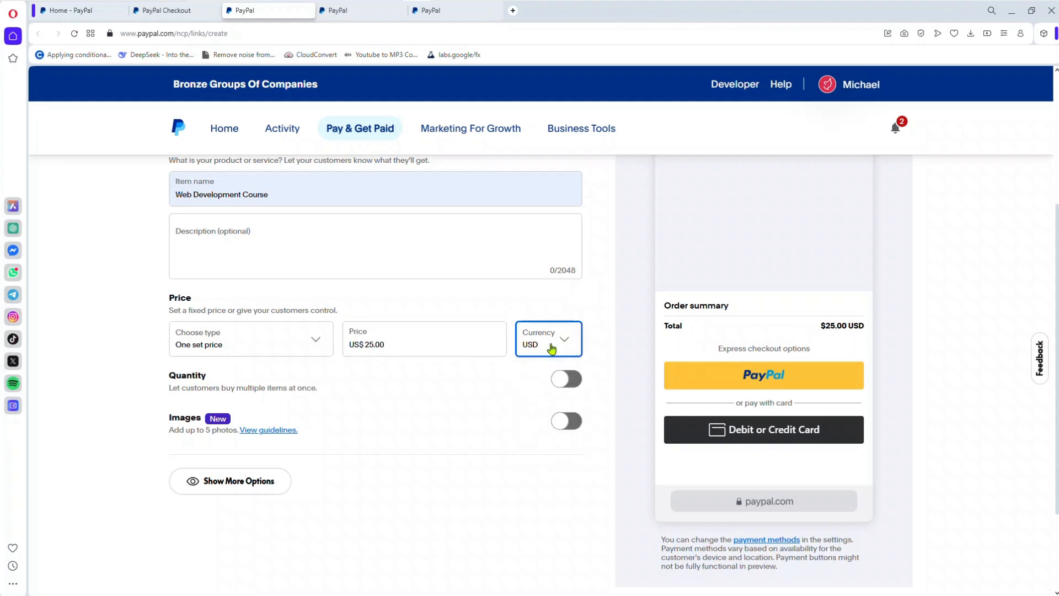
left_click(551, 348)
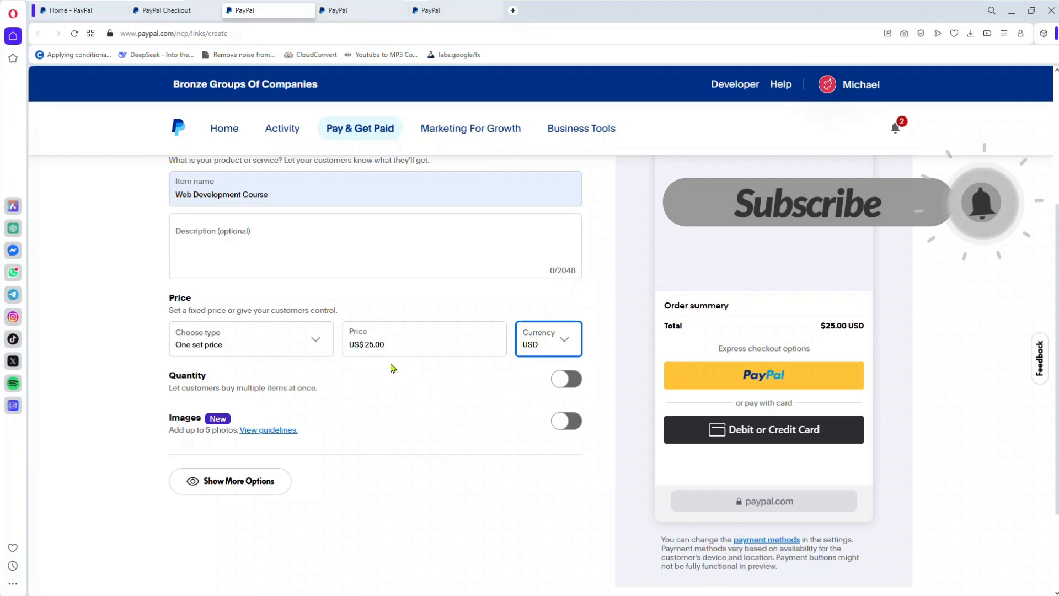
left_click(566, 380)
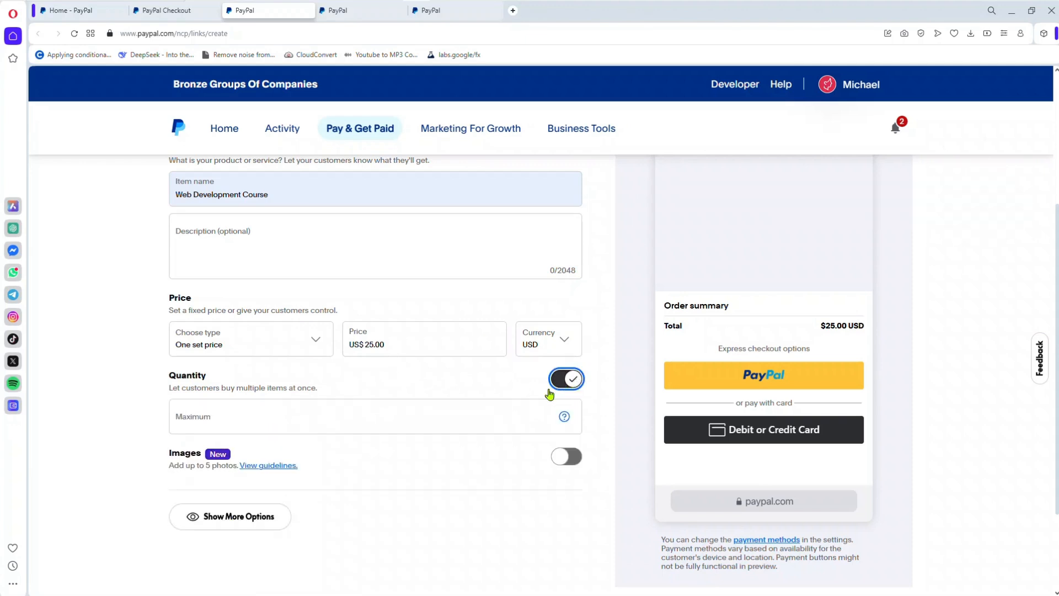
left_click(375, 414)
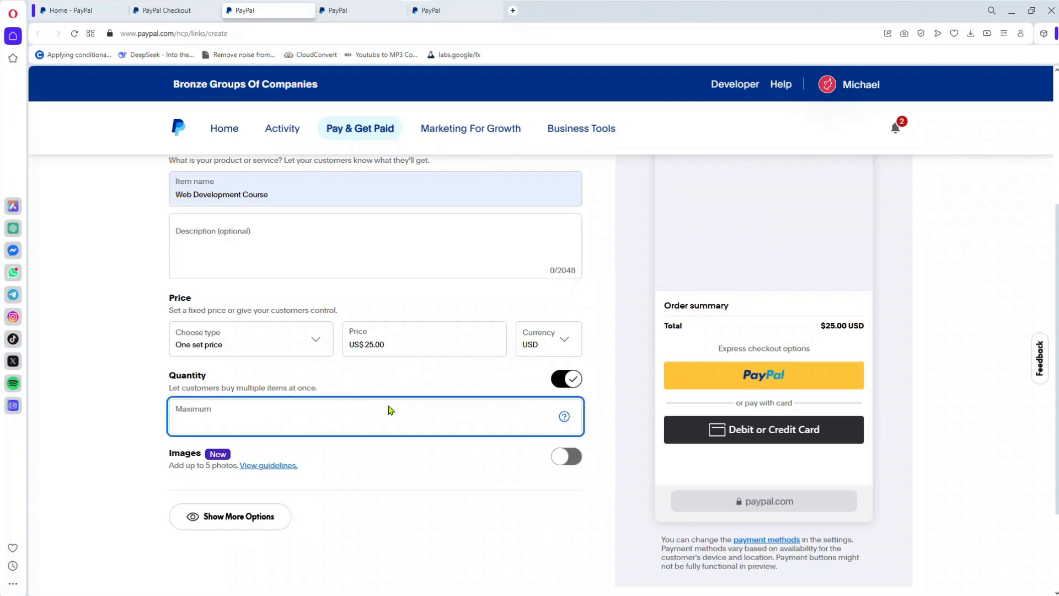
left_click(558, 375)
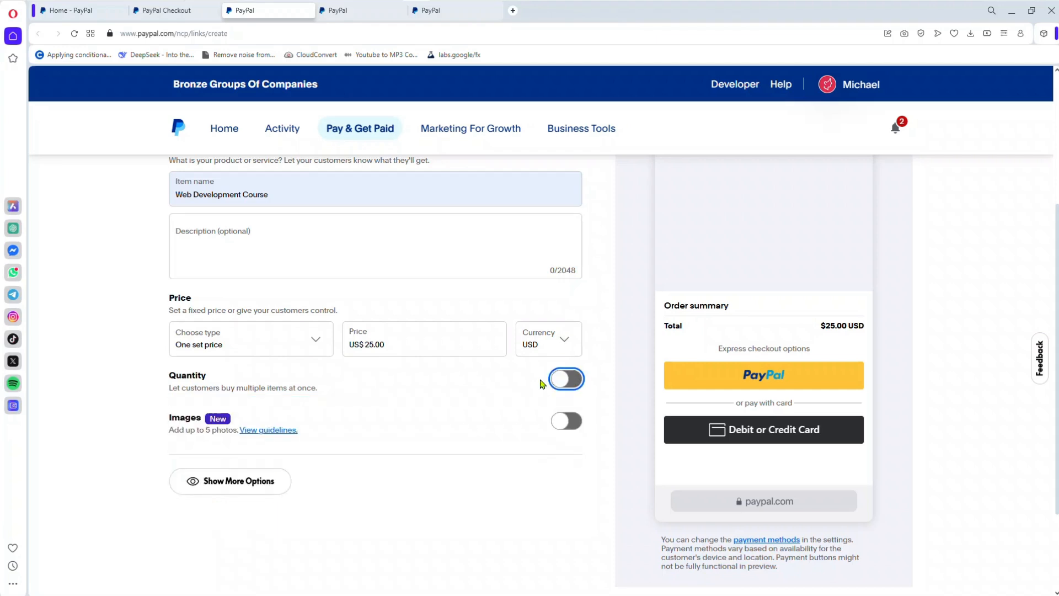
Step: Enable product images, upload the Kbroda Tech logo picture and check it in the preview
left_click(566, 425)
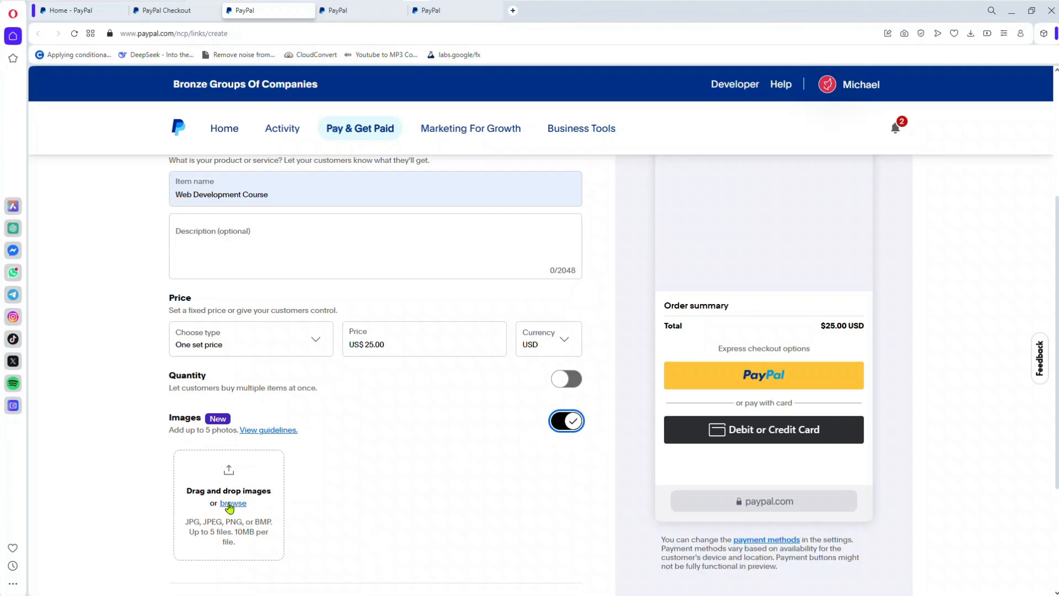
left_click(229, 506)
double_click(149, 114)
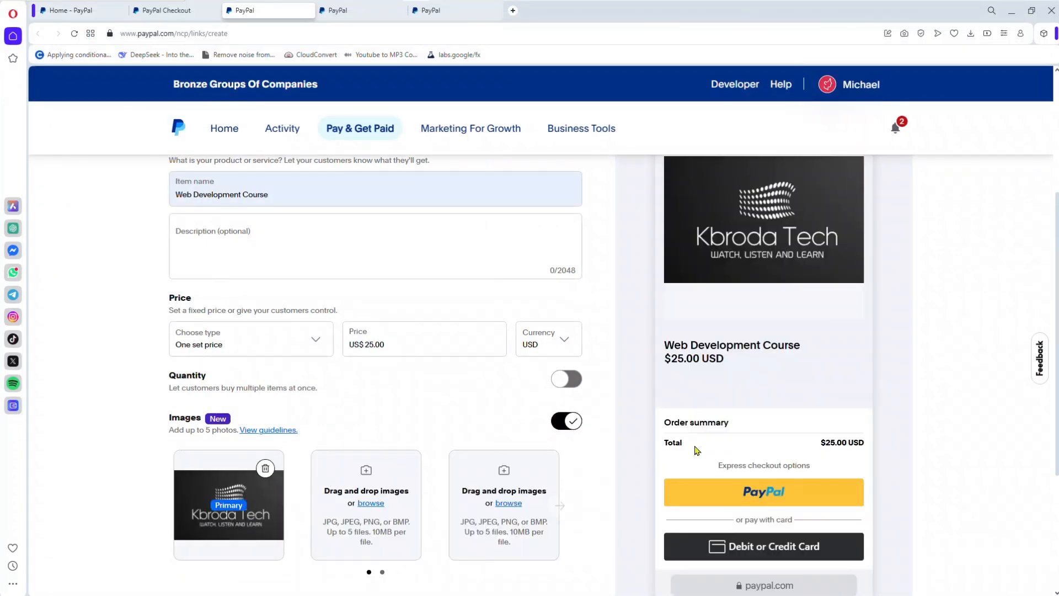
scroll(1050, 193, "up", 4)
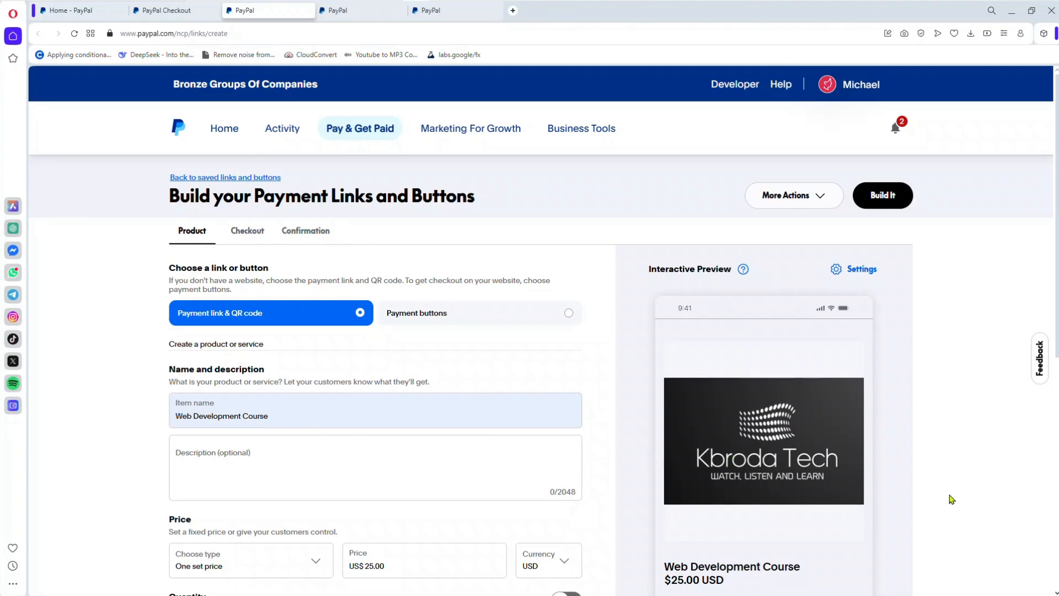
scroll(919, 539, "down", 5)
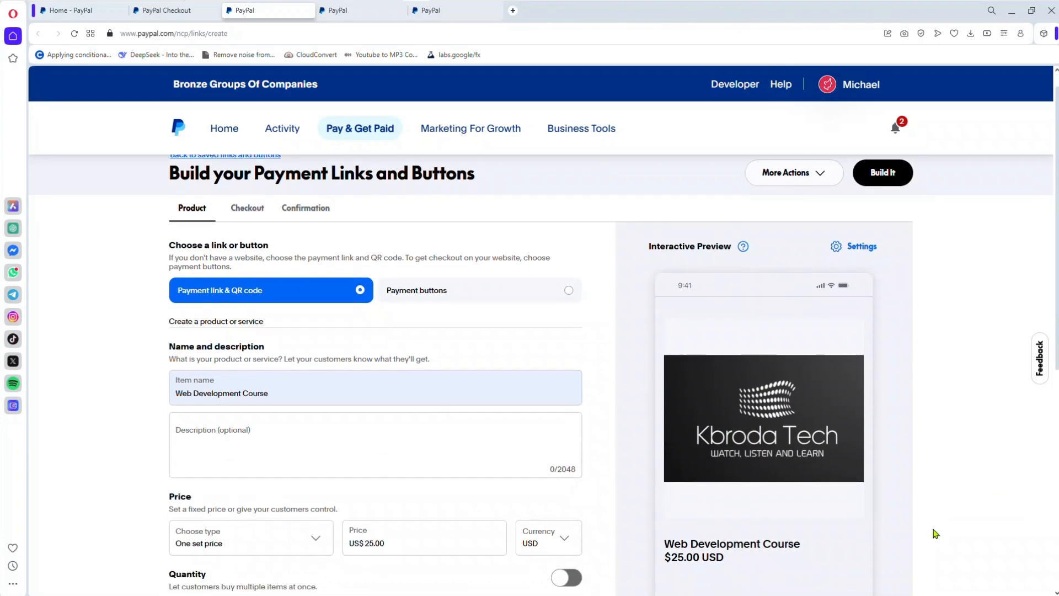
Step: Examine the additional product options for customer note, product ID, variants and inventory, collapse them, and review the form
scroll(936, 533, "down", 3)
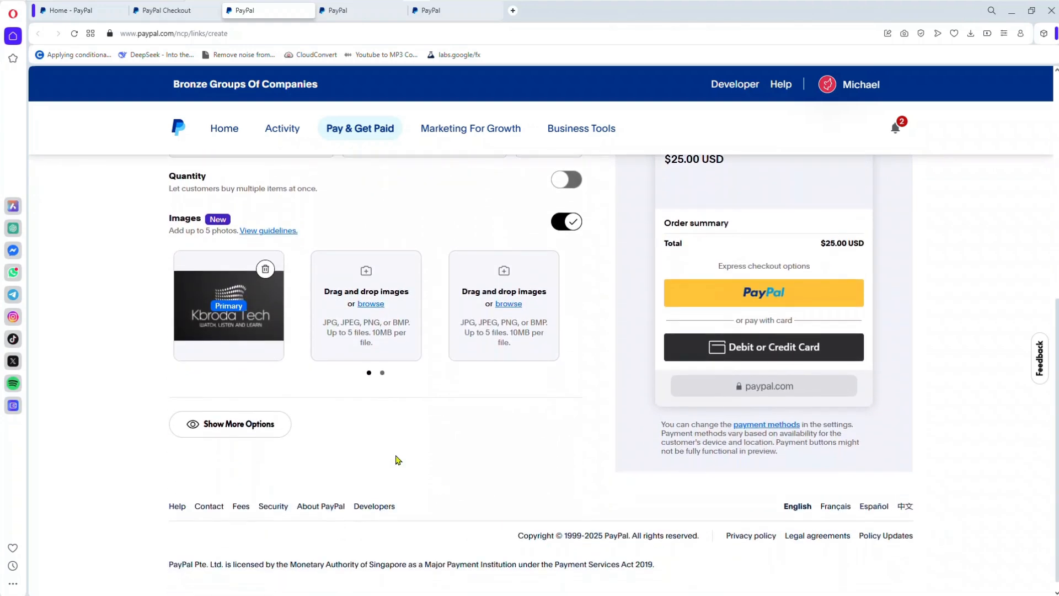
left_click(270, 425)
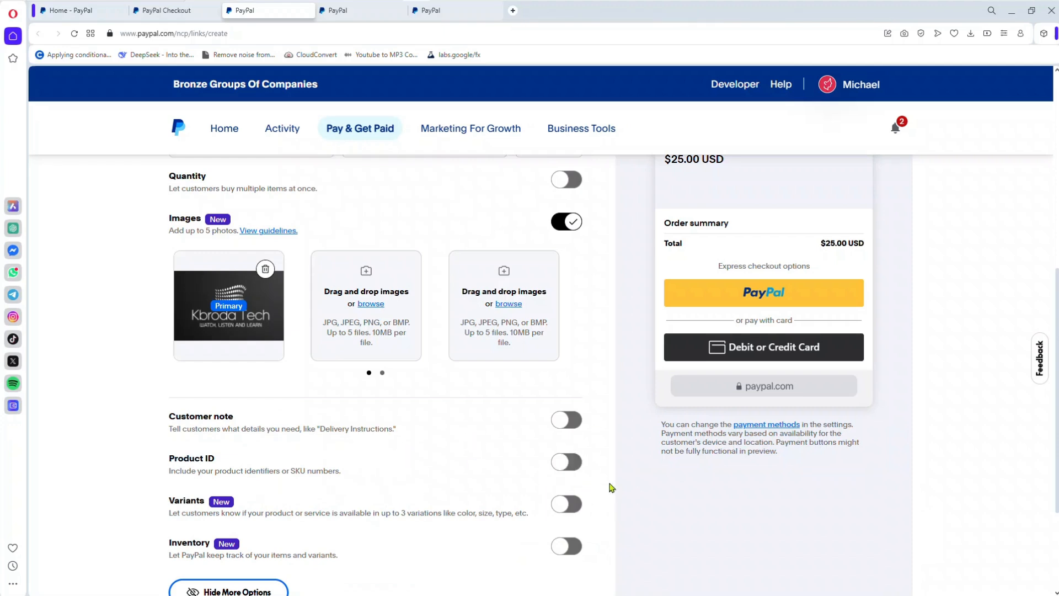
mouse_move(564, 371)
scroll(474, 412, "down", 3)
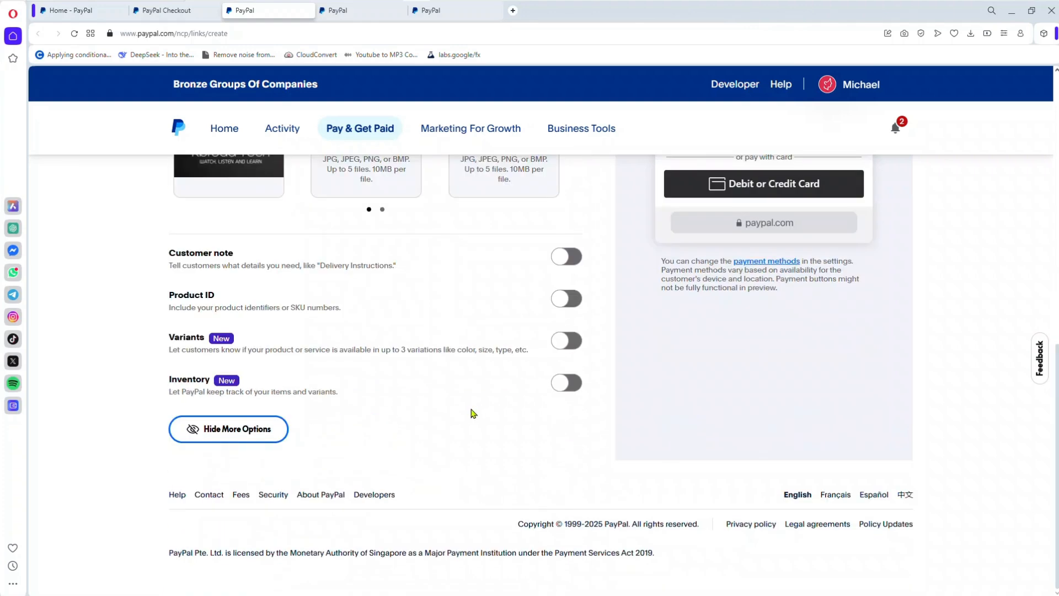
left_click(267, 431)
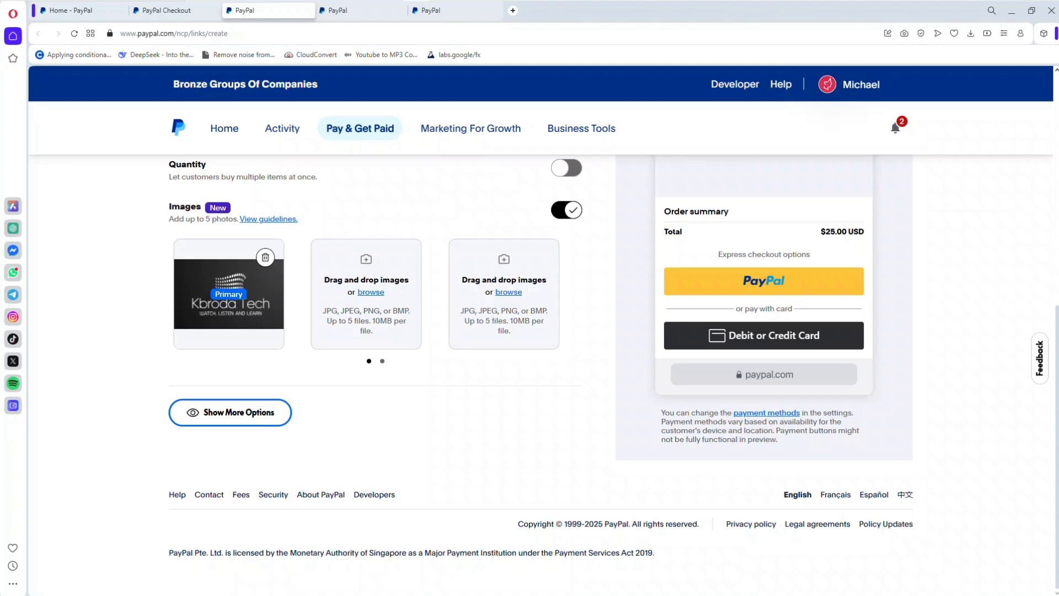
scroll(541, 352, "up", 8)
scroll(447, 309, "down", 8)
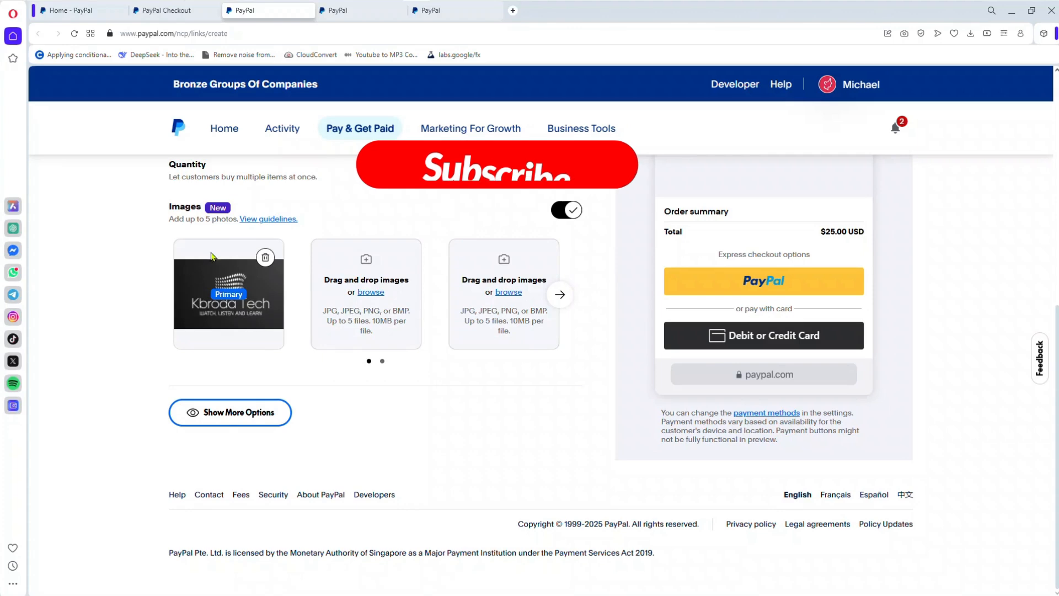
scroll(684, 274, "up", 8)
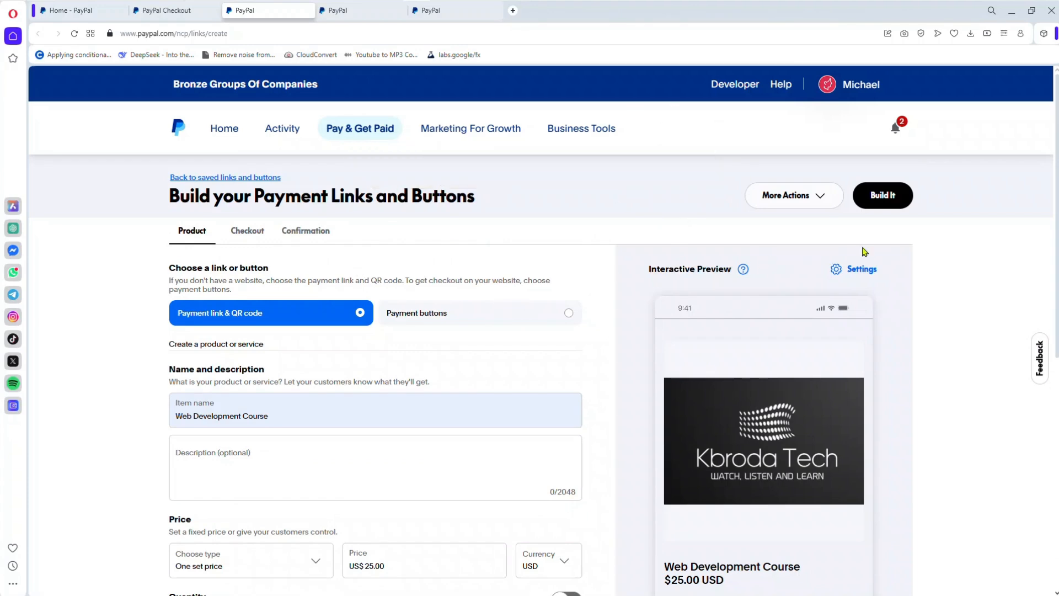
Step: Build the payment link and QR code for the Web Development Course
left_click(893, 203)
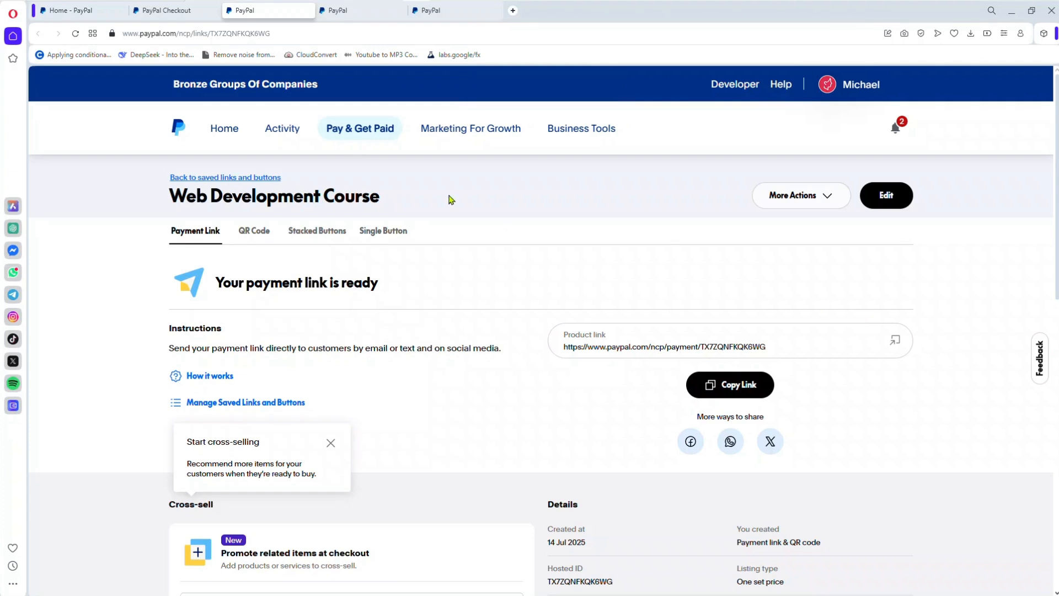
Step: Start another payment link from the no-coding Pay Links and Buttons setup and name its item Web Development Course
left_click(186, 12)
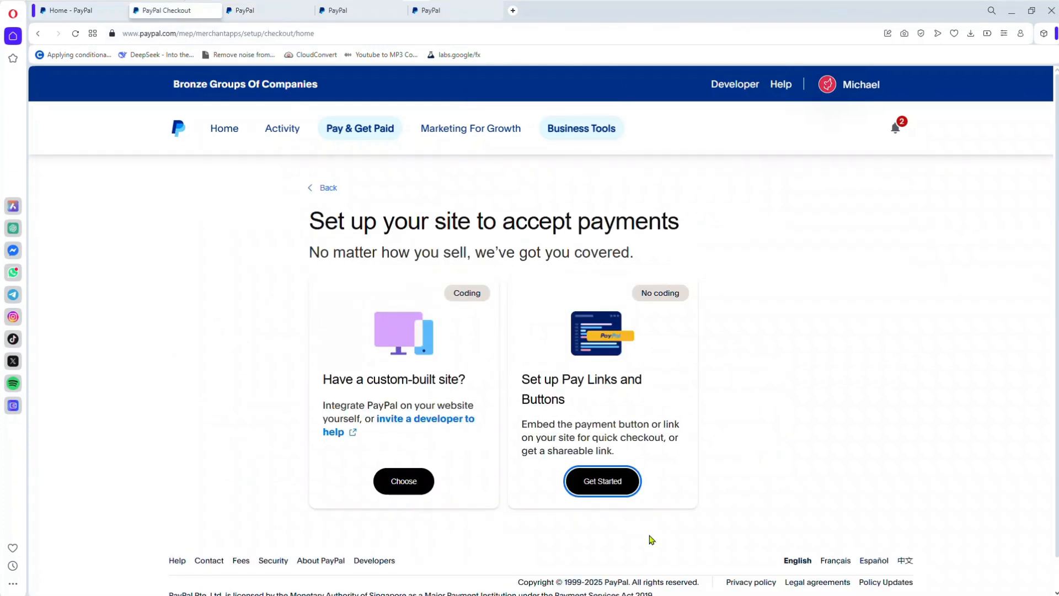
left_click(606, 493)
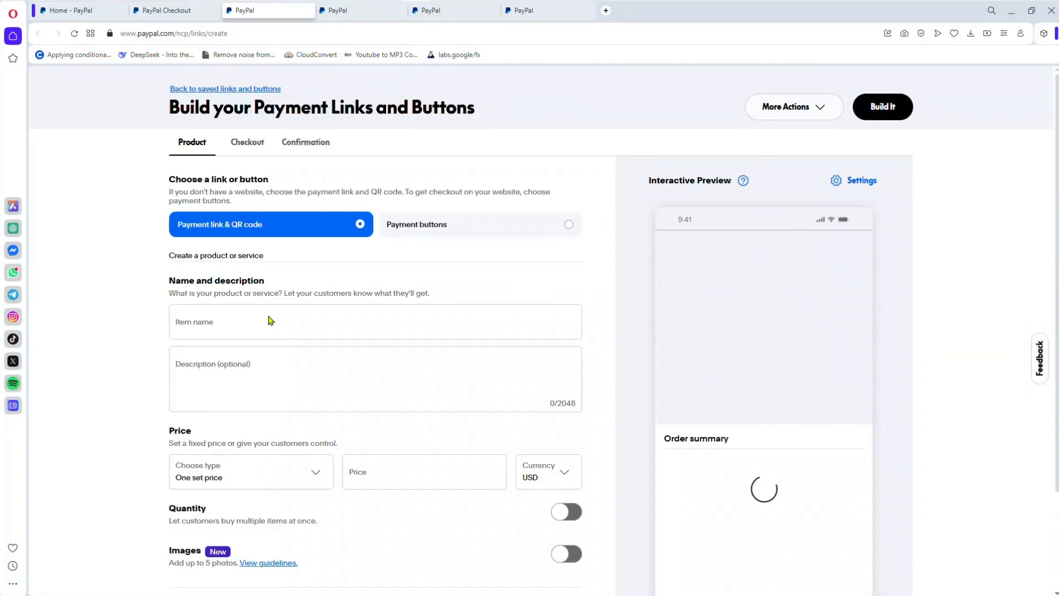
left_click(256, 324)
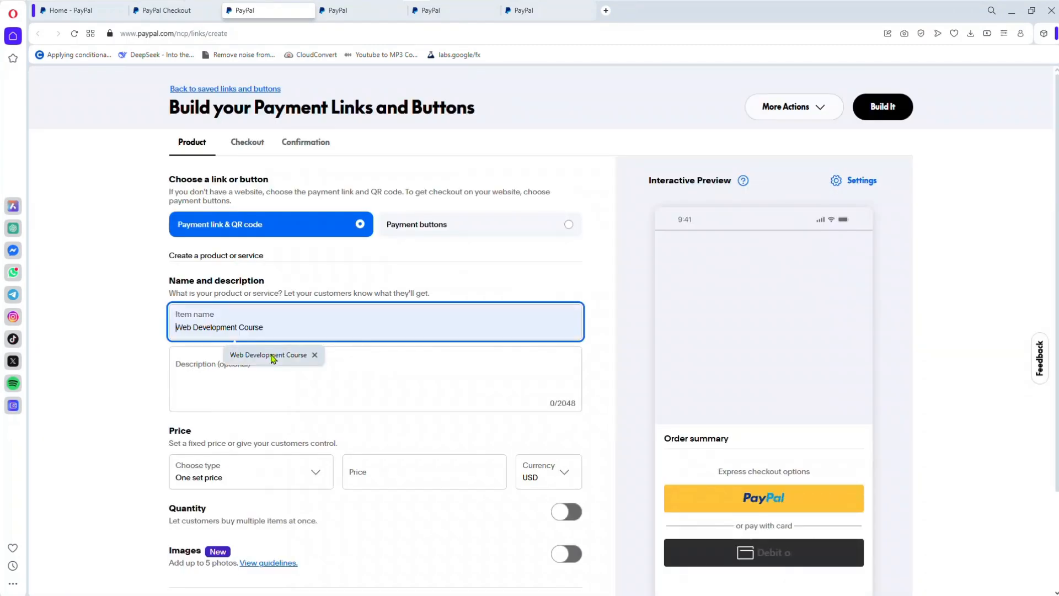
left_click(271, 356)
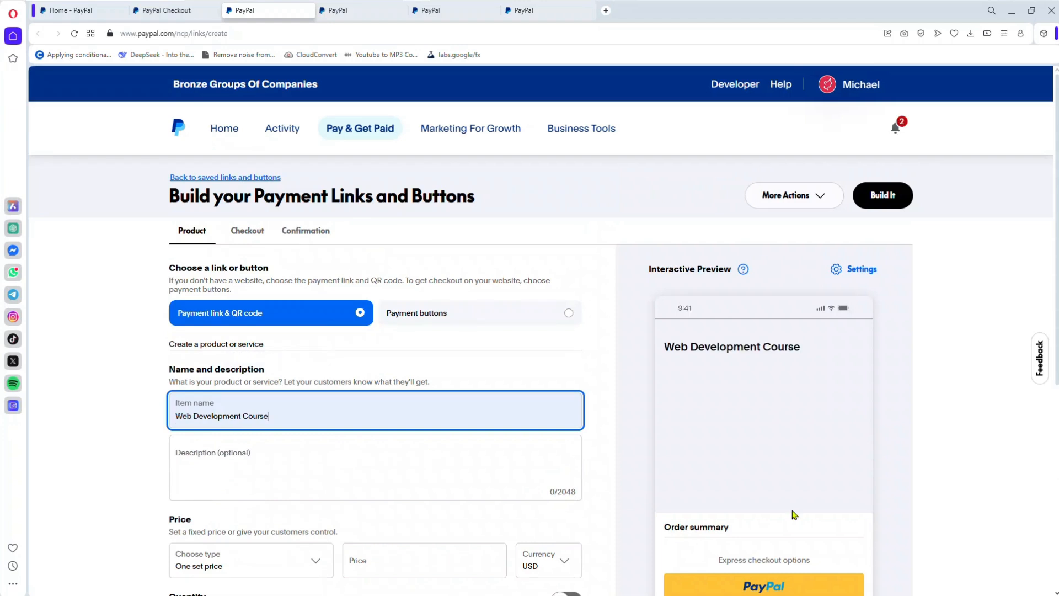
Step: Set the second payment link's fixed price to US$25
left_click(428, 562)
type("25")
scroll(557, 345, "down", 6)
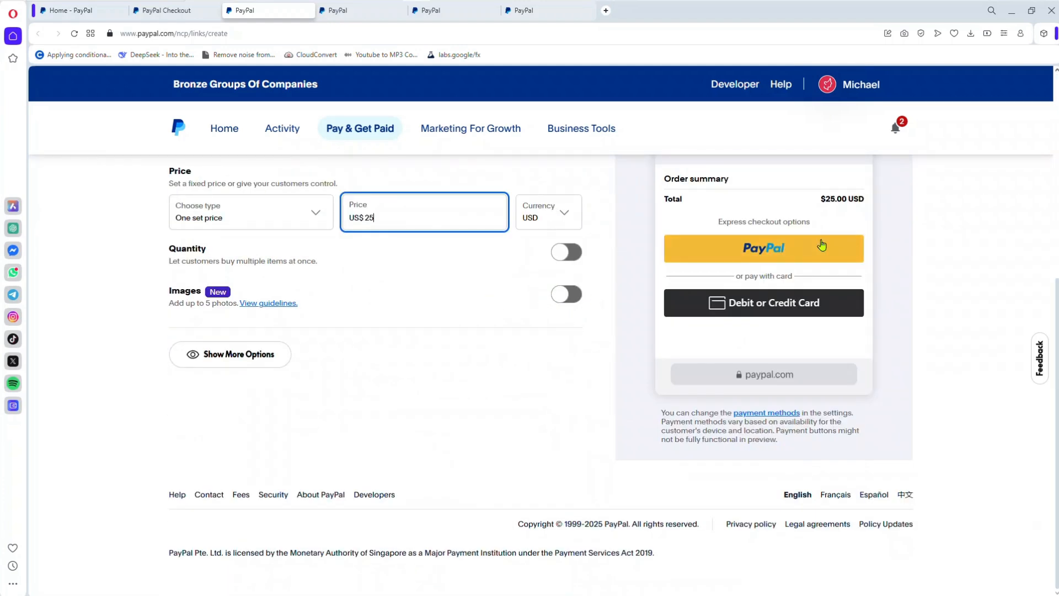
Step: In the checkout charges, check the tax rate option, leave taxes disabled, and enable shipping fees
scroll(444, 184, "up", 6)
left_click(254, 236)
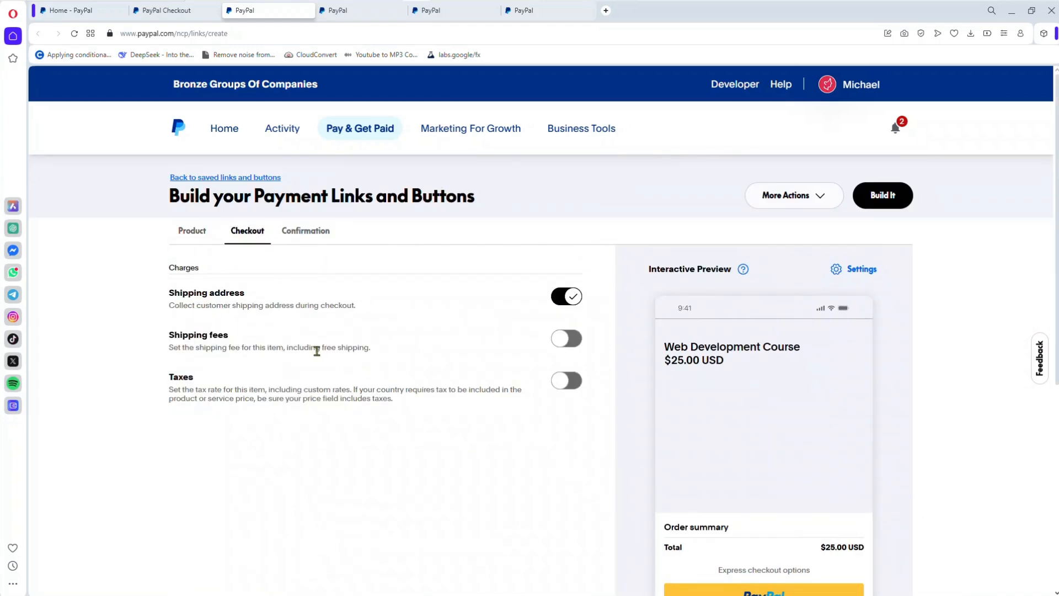
left_click(568, 383)
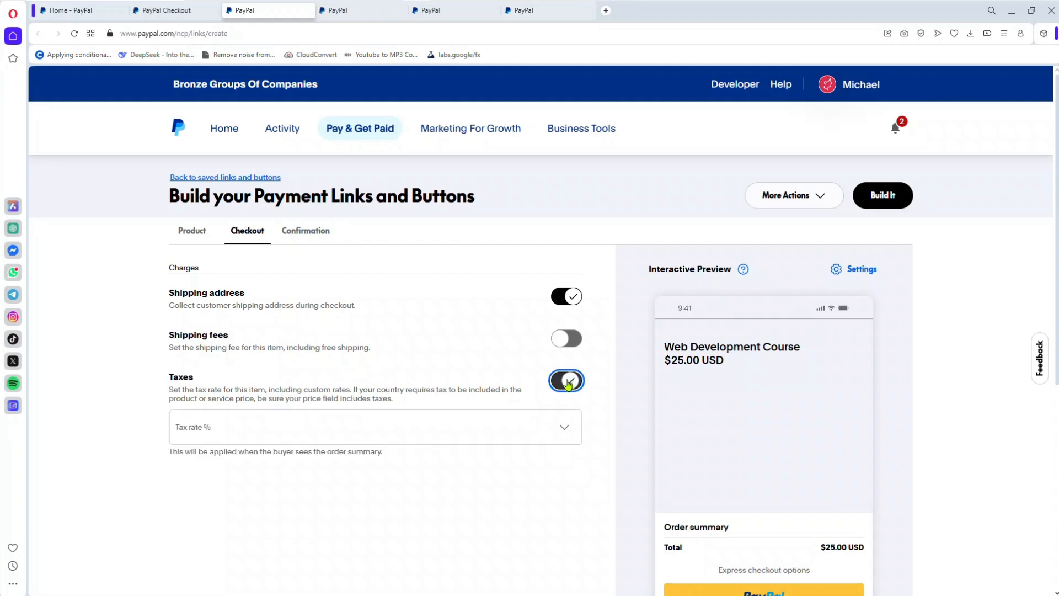
left_click(425, 435)
left_click(428, 433)
left_click(428, 434)
left_click(568, 384)
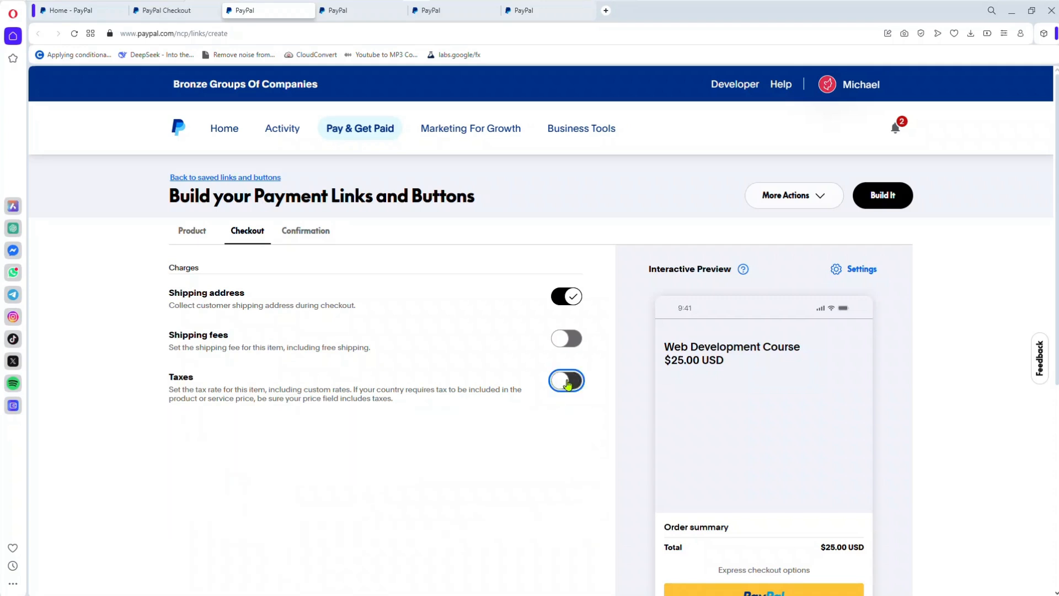
left_click(568, 341)
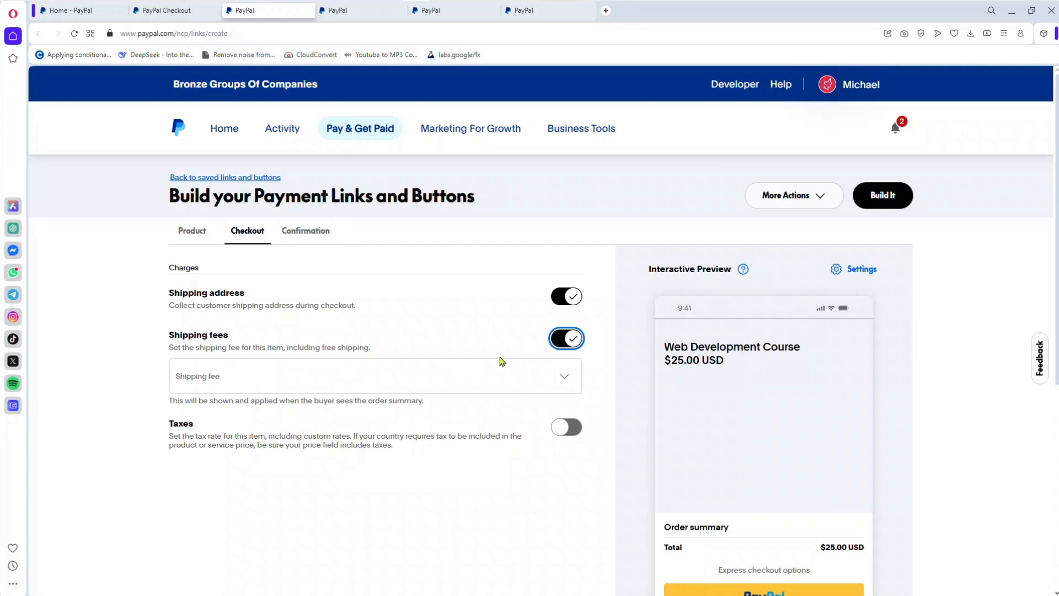
Step: Enable the auto-return URL in the confirmation settings and make its custom URL field ready for entry
left_click(320, 230)
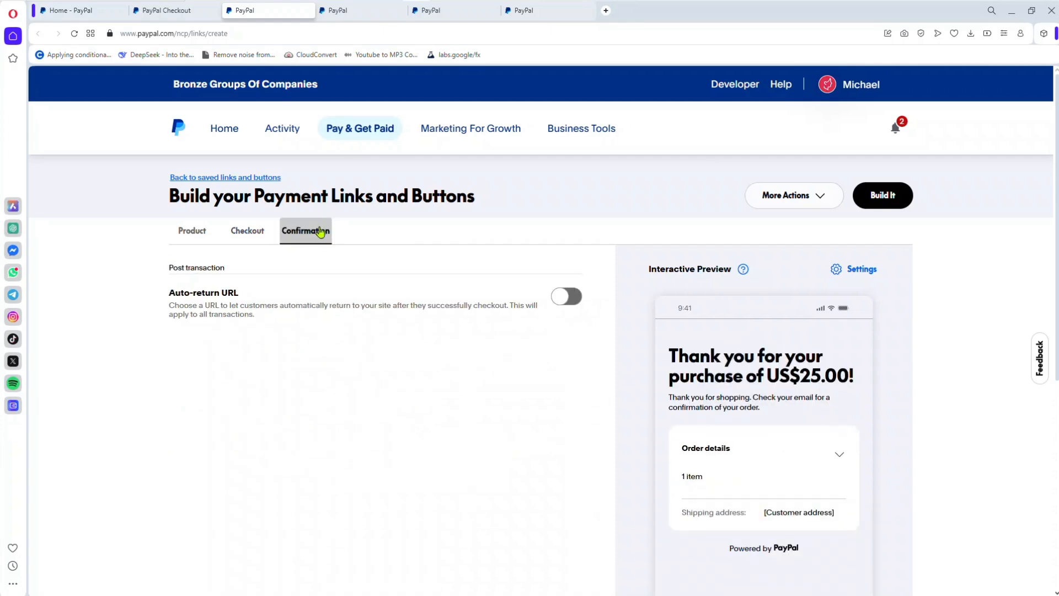
left_click(574, 298)
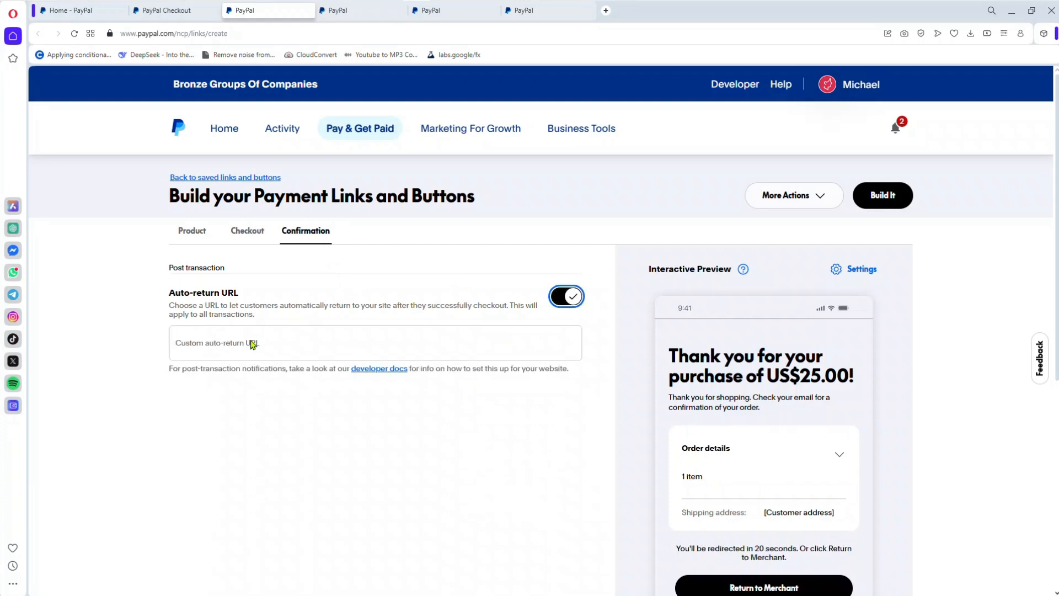
left_click(243, 345)
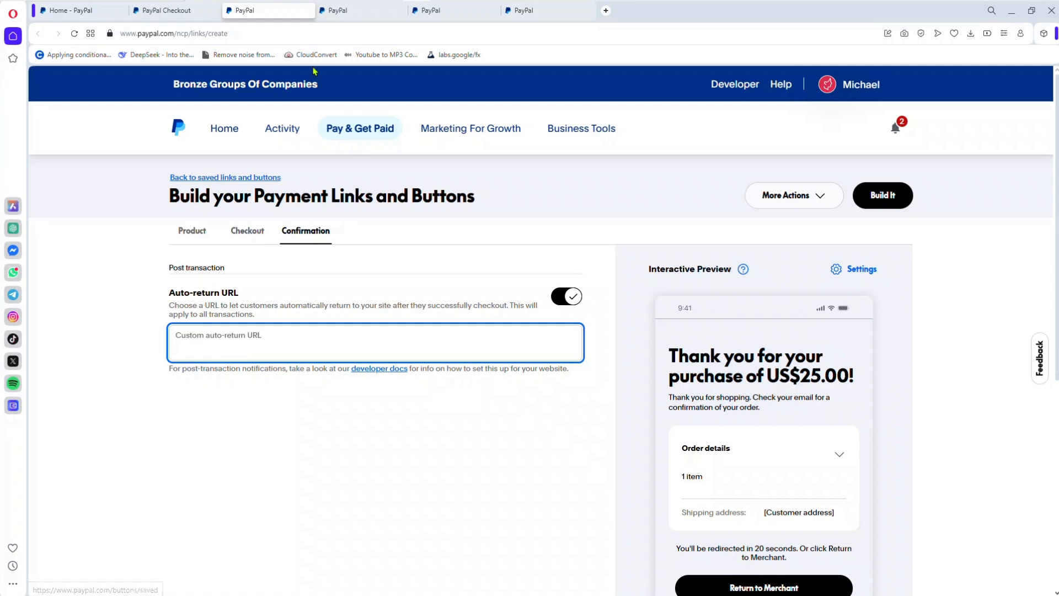
Step: Open the finished Web Development Course product link, view the customer payment page, and return to the link's page
left_click(351, 11)
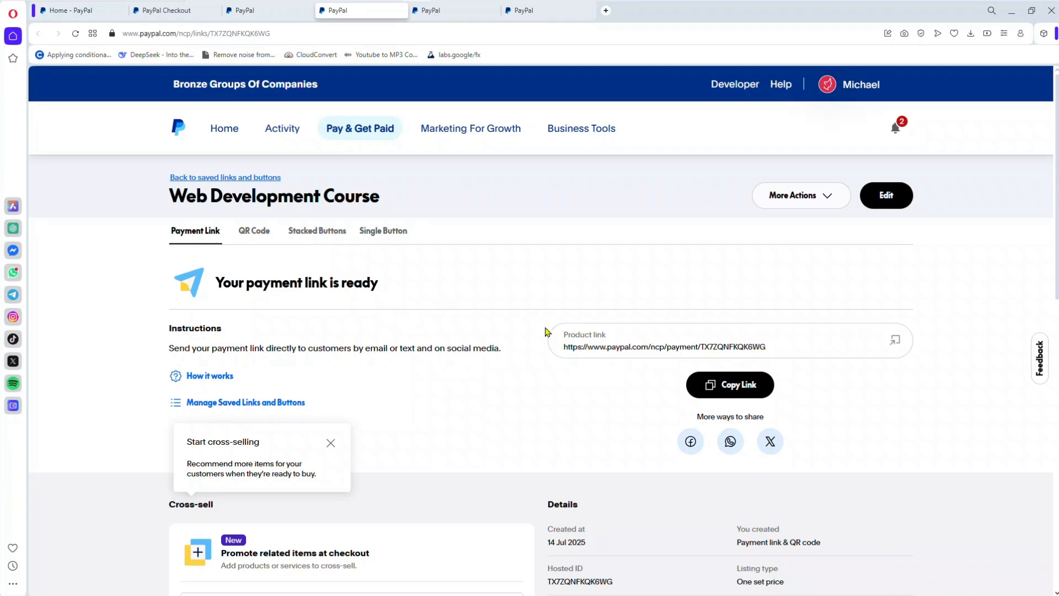
left_click(895, 342)
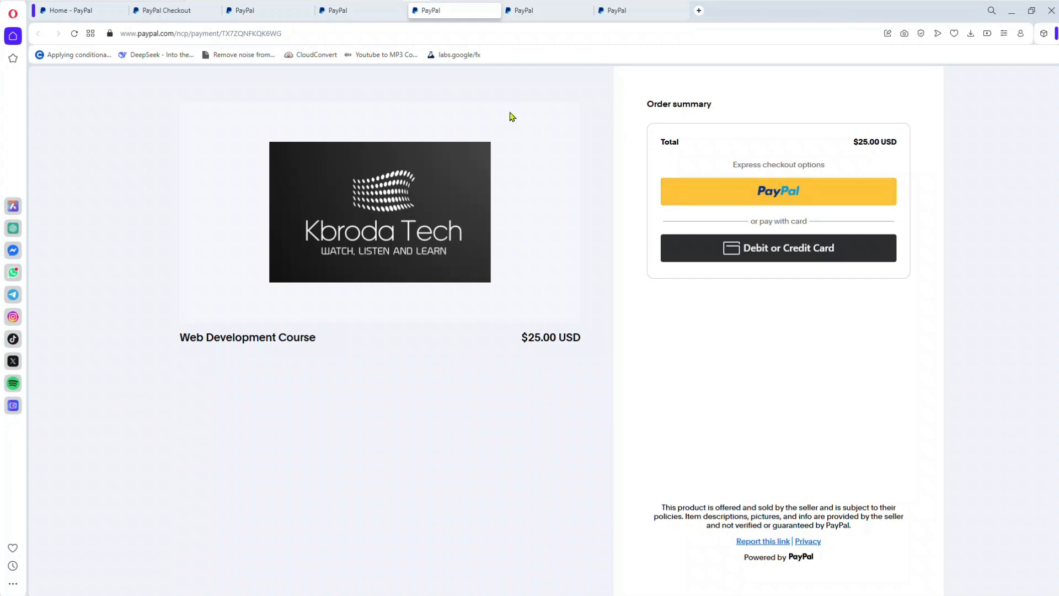
left_click(366, 11)
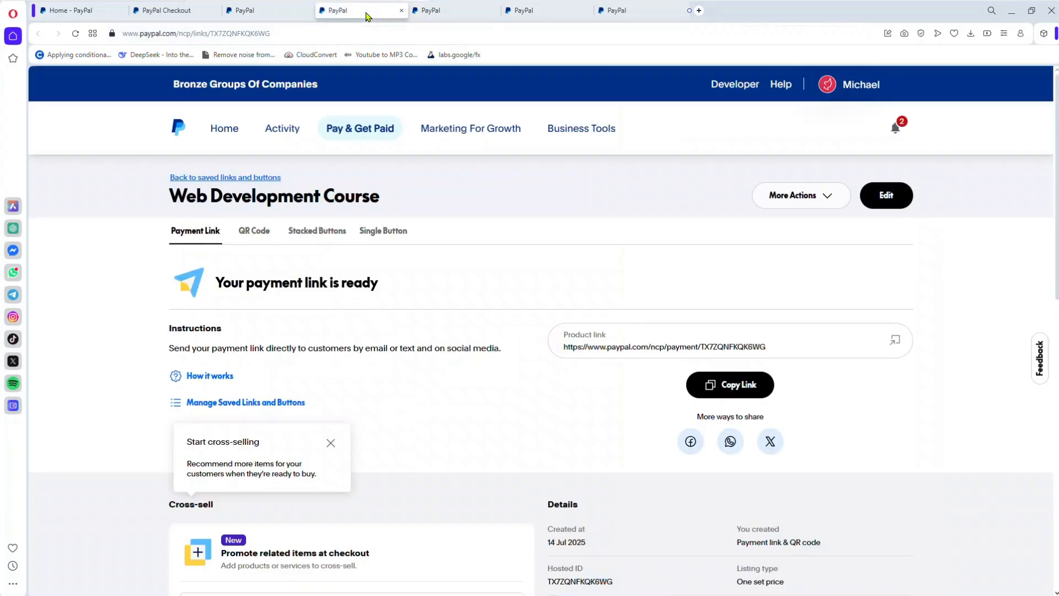
Step: Download the Web Development Course QR code as the PNG image Web Developmen-qrcode in Downloads, dismissing the cross-selling tip
left_click(251, 229)
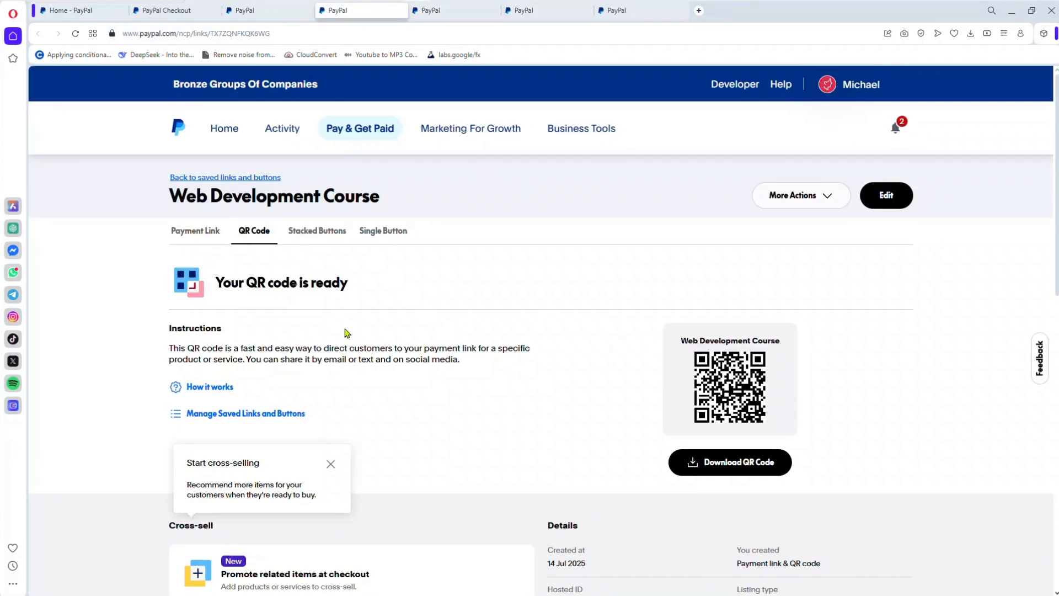
left_click(329, 466)
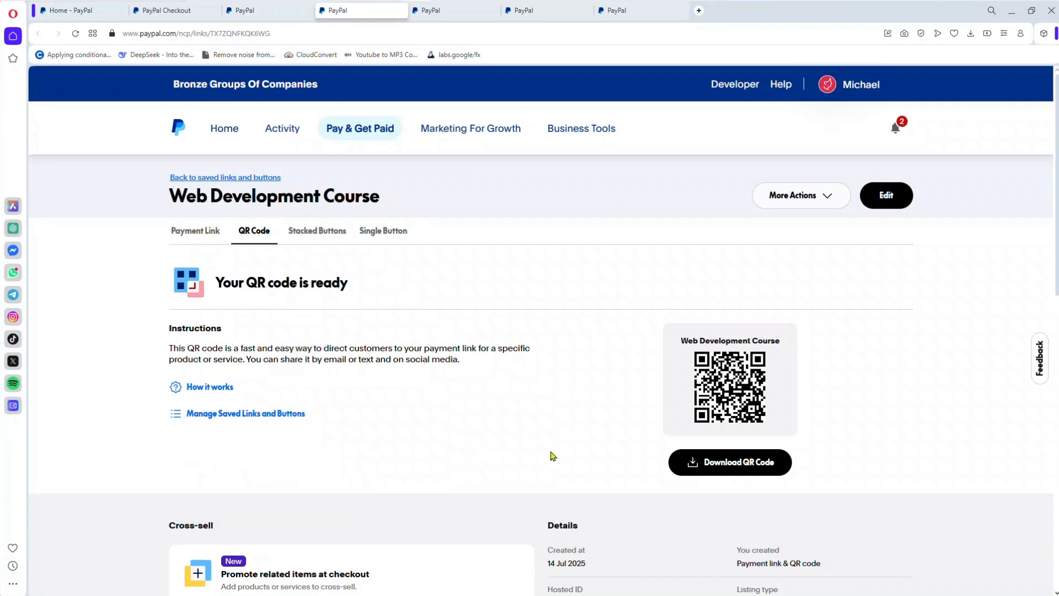
left_click(710, 465)
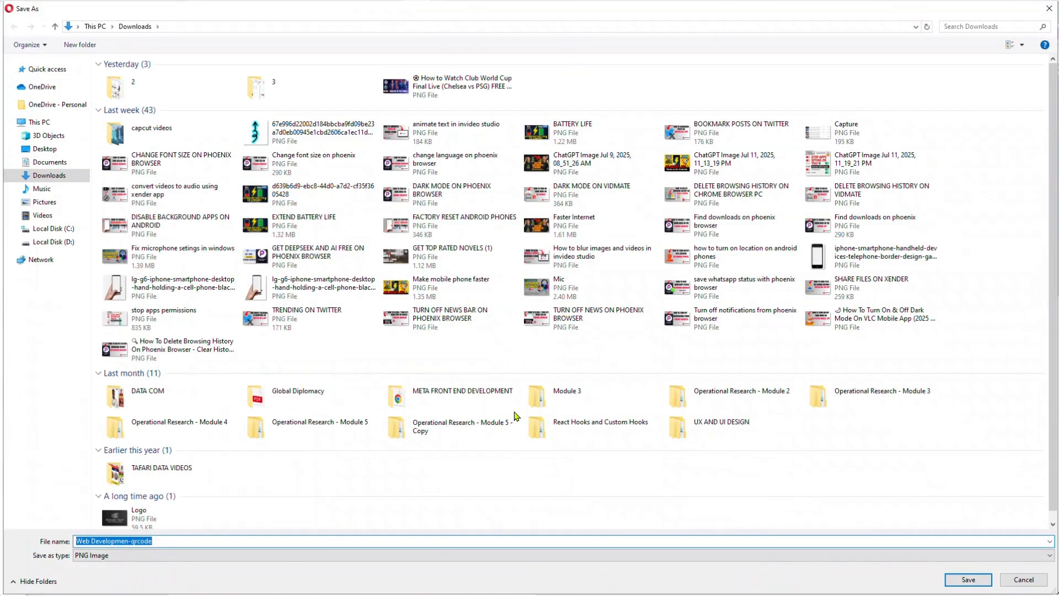
left_click(962, 579)
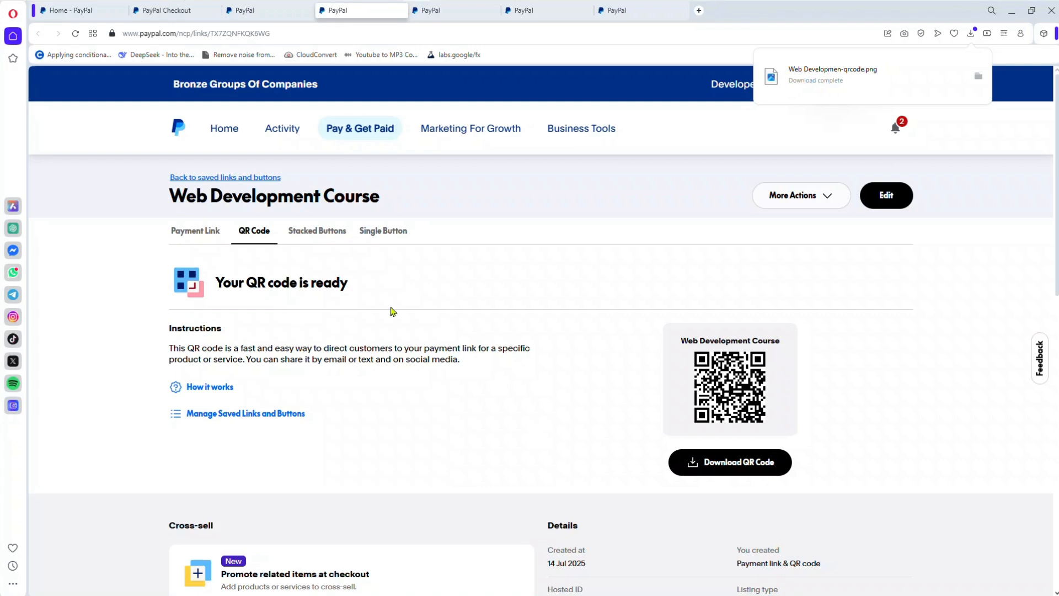
Step: Examine the stacked buttons' two HTML code snippets, the link details and the website preview
left_click(335, 236)
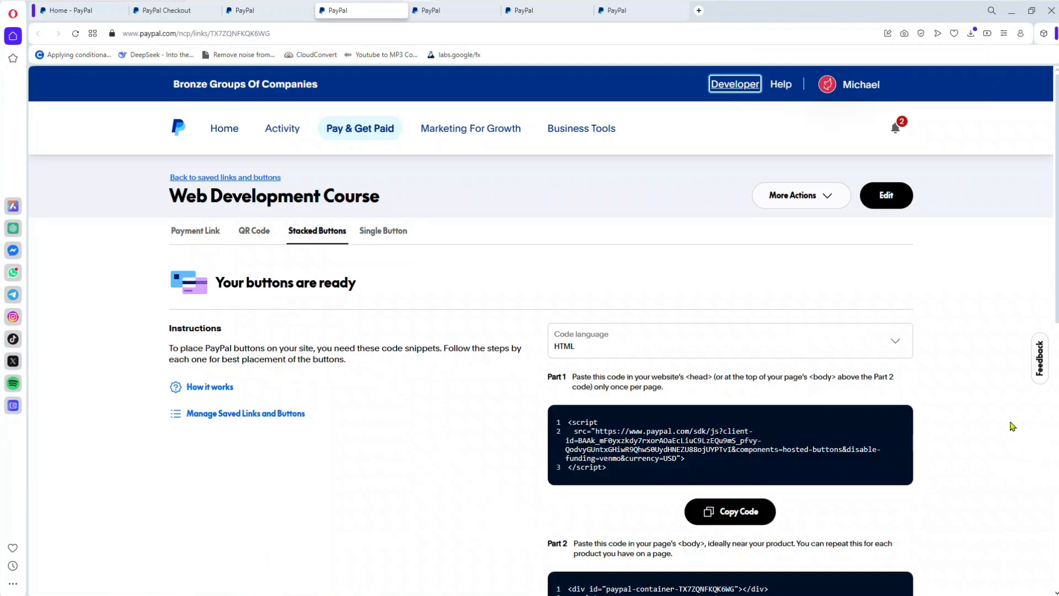
scroll(955, 470, "down", 1)
scroll(953, 469, "down", 3)
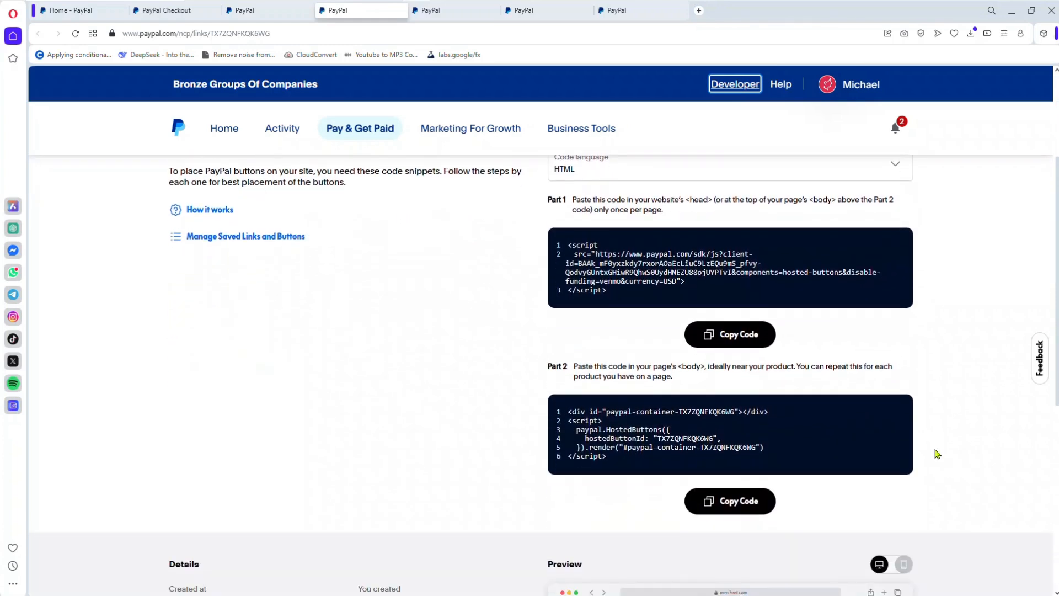
scroll(1016, 446, "down", 2)
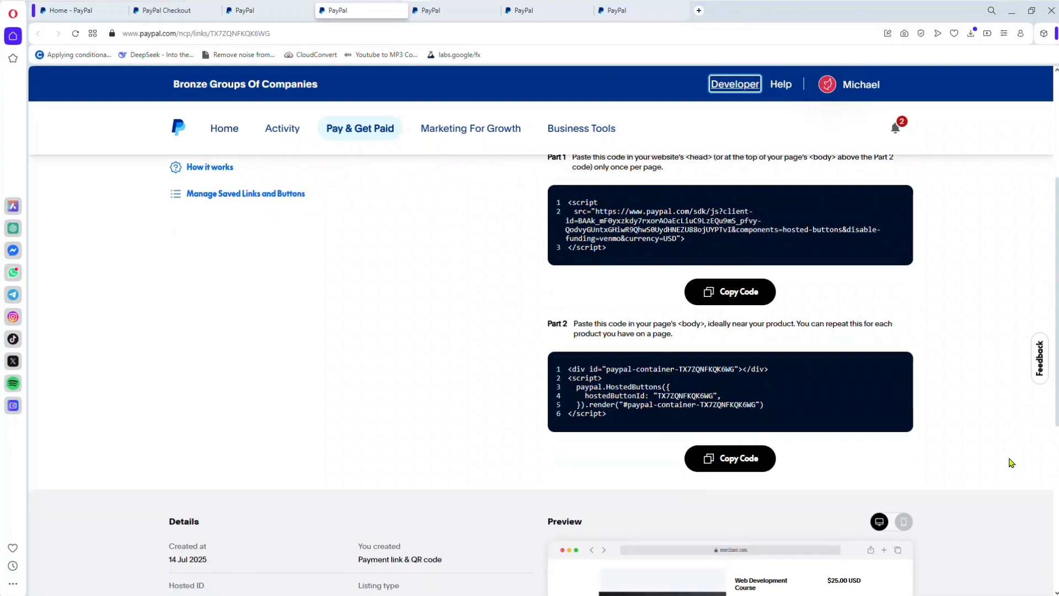
scroll(1011, 462, "down", 3)
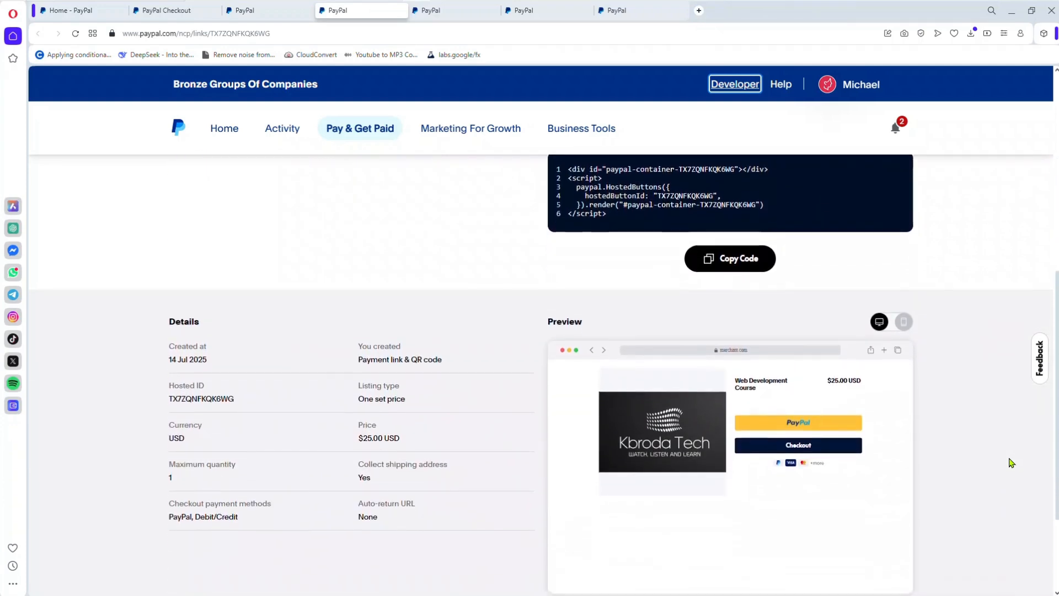
scroll(1011, 463, "down", 2)
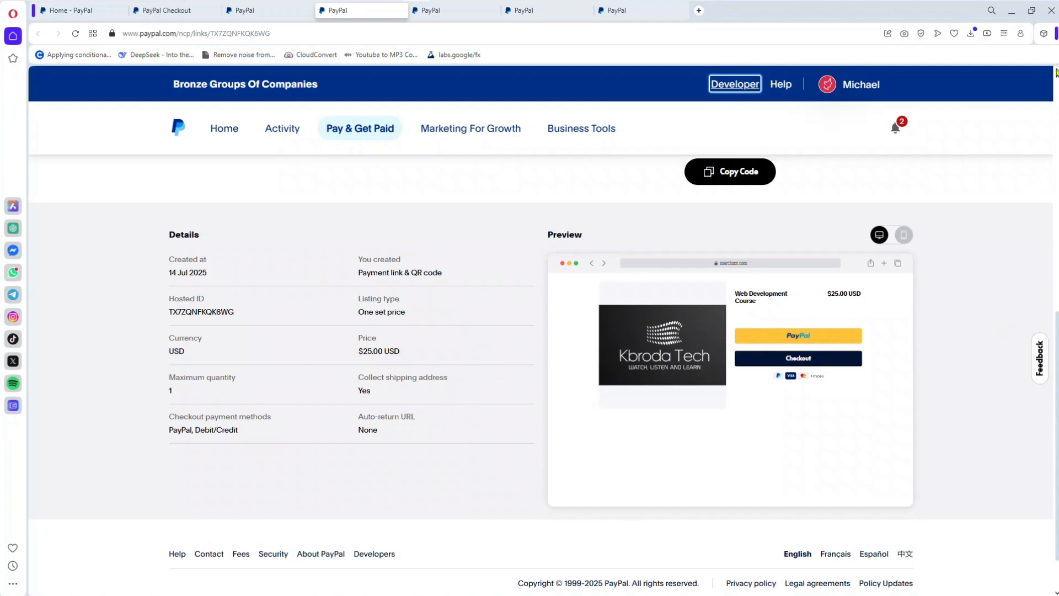
scroll(1055, 75, "up", 2)
scroll(1055, 74, "up", 1)
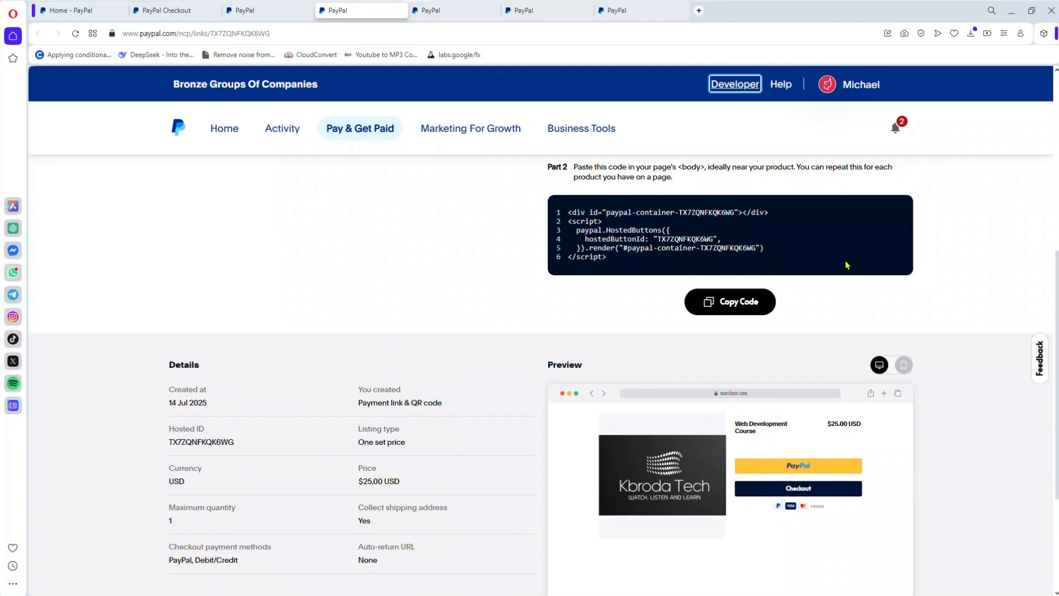
scroll(1013, 205, "up", 7)
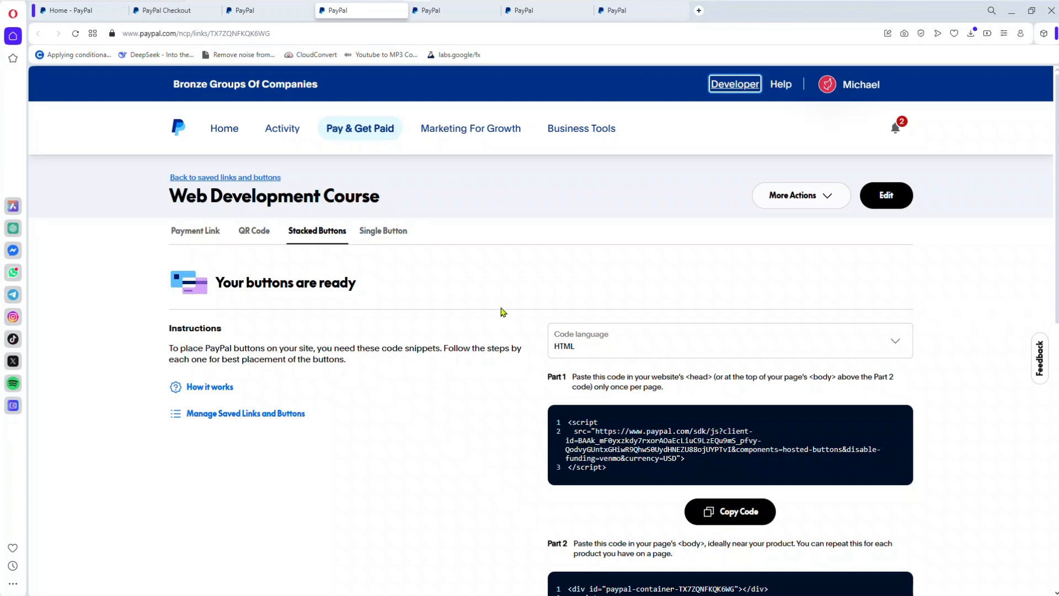
mouse_move(553, 6)
left_click(448, 7)
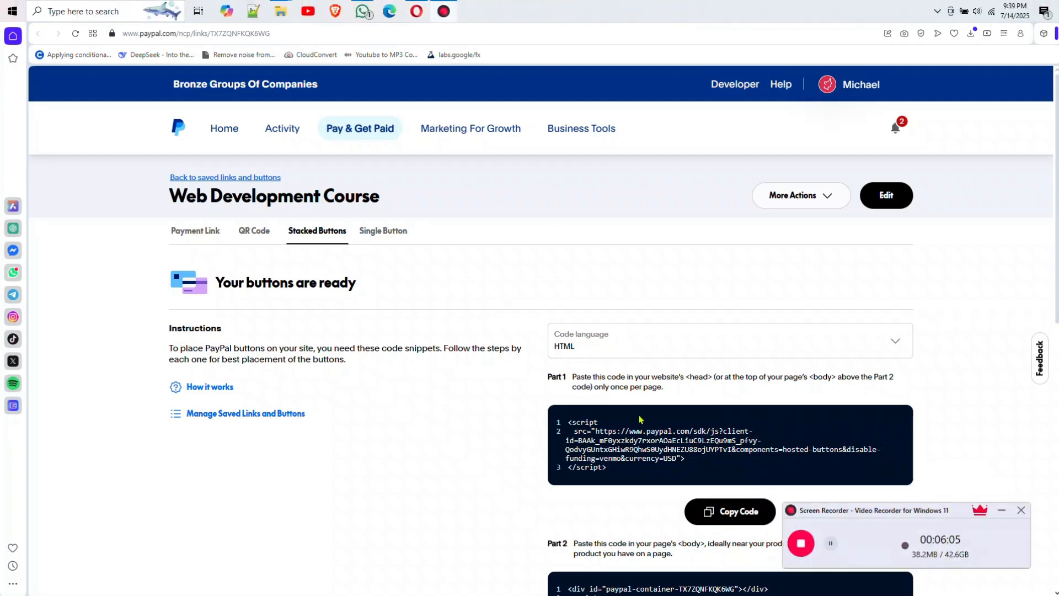